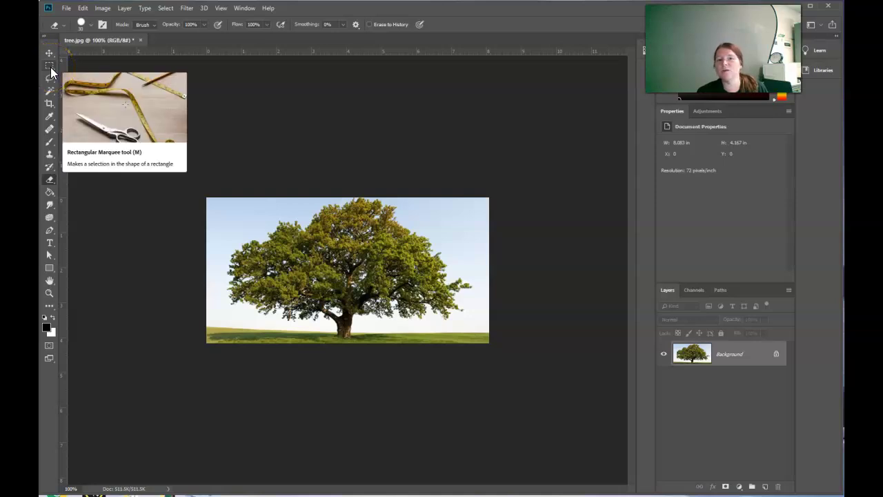
- Pick the Rectangular Marquee Tool in Photoshop and set it to New selection mode
left_click_drag(50, 67, 76, 73)
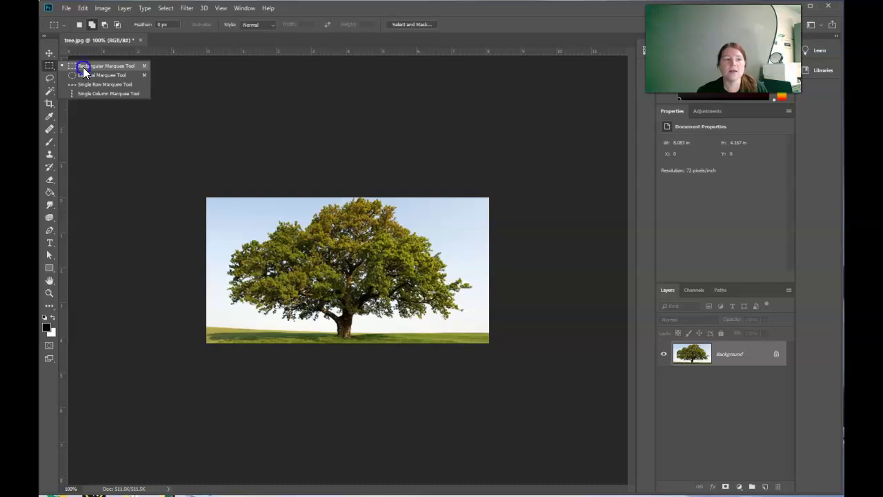
left_click(82, 67)
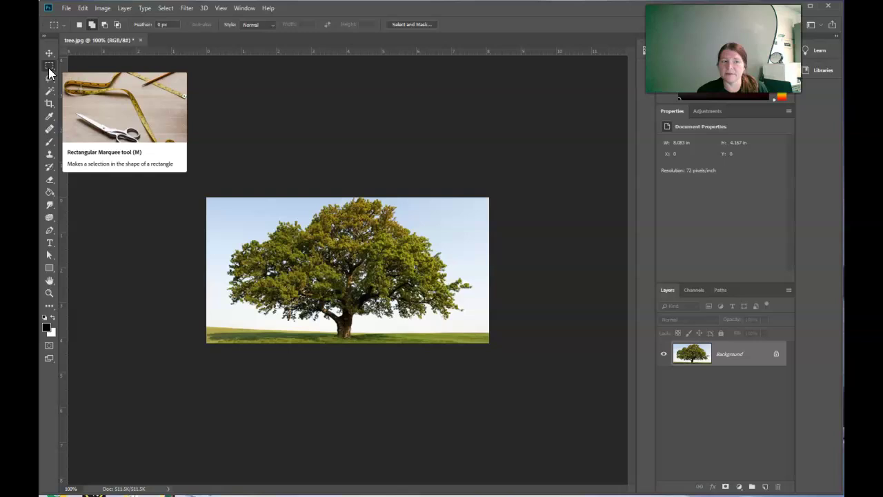
left_click(84, 40)
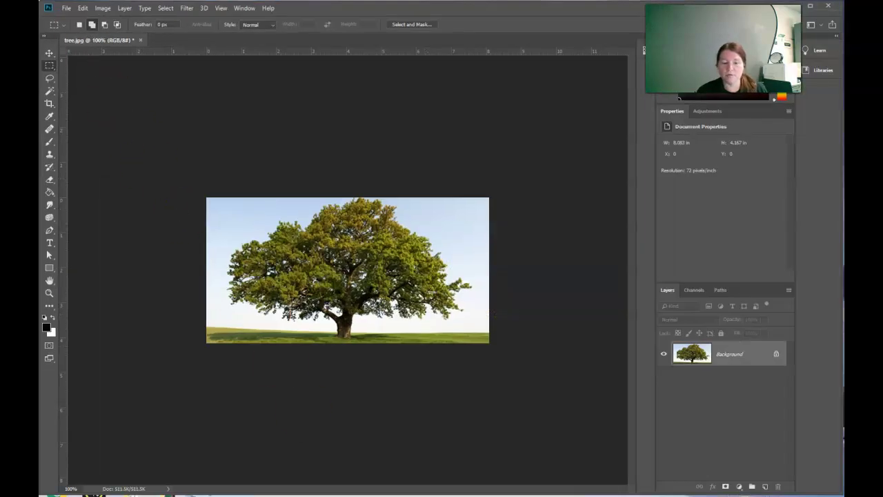
- Bring the Photopea window with tree.psd to the front
mouse_move(383, 494)
left_click(515, 471)
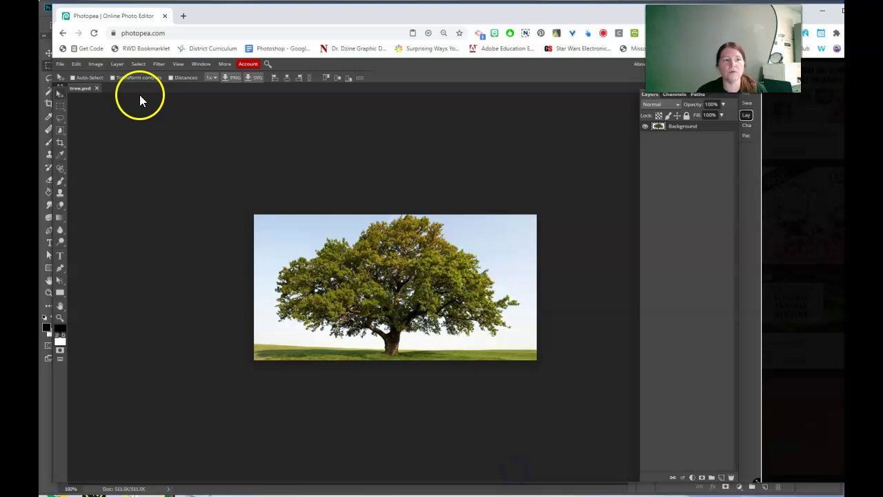
left_click_drag(121, 16, 128, 16)
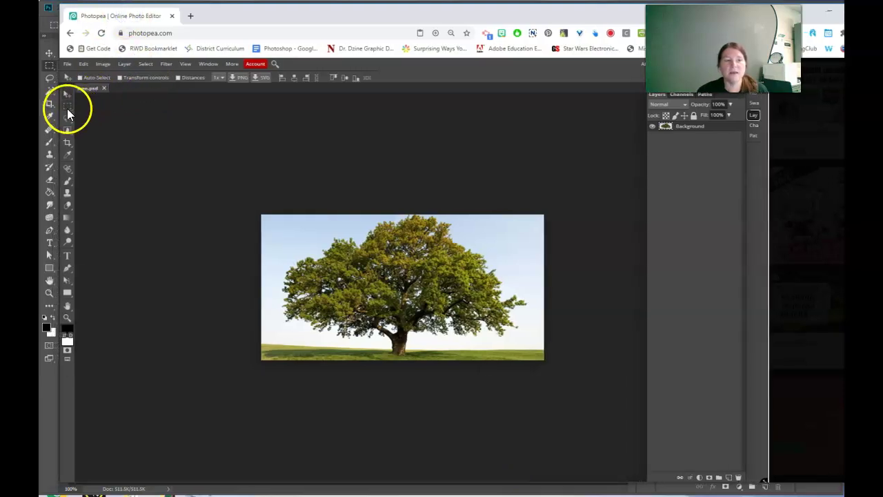
- Choose Rectangle Select in Photopea and set it to Replace mode
left_click(67, 107)
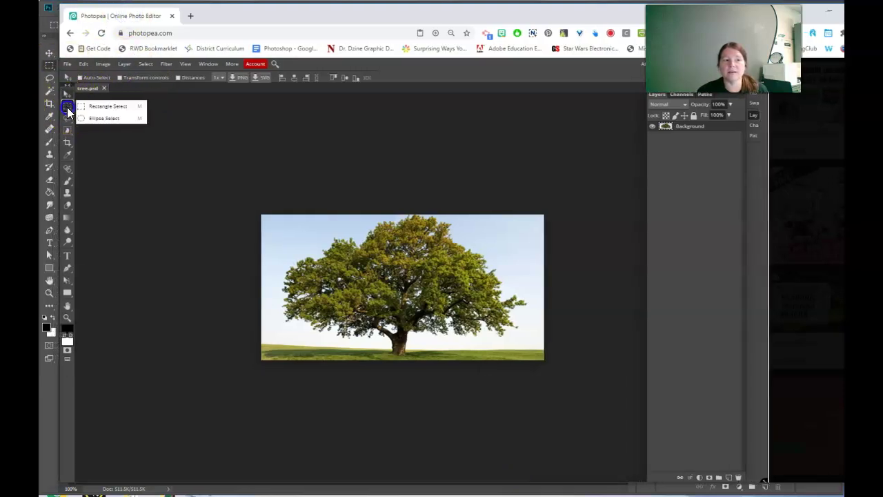
left_click(107, 106)
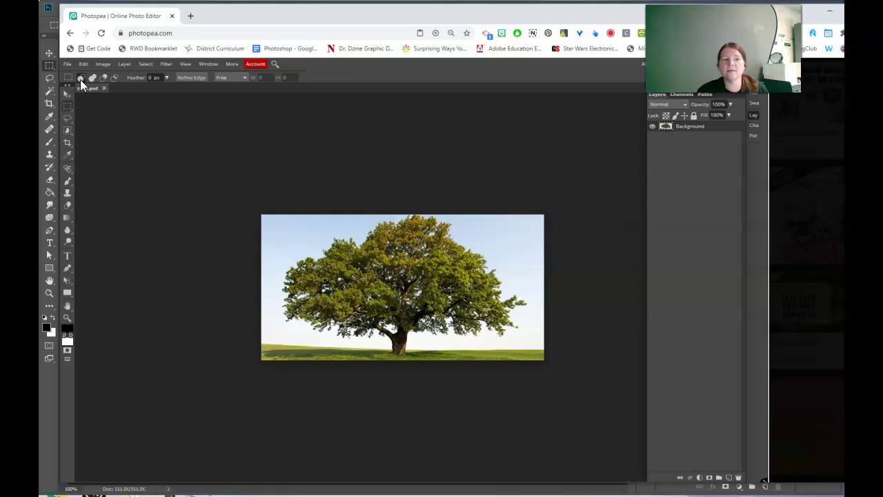
left_click_drag(119, 16, 201, 16)
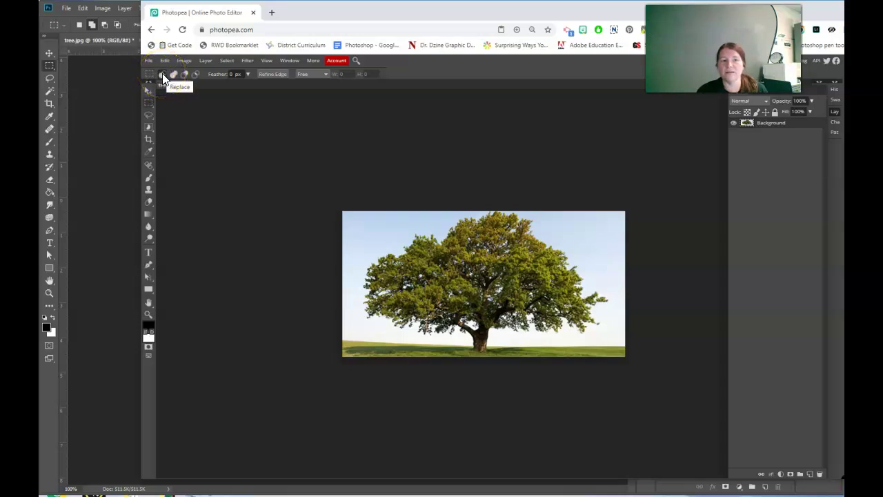
left_click(162, 74)
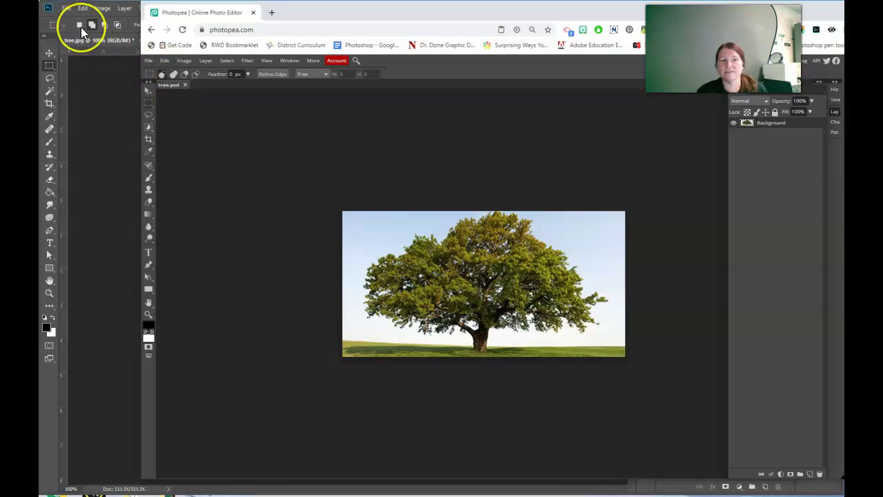
- Select the tree's upper left, then replace it with a rectangle beside the trunk
left_click(163, 88)
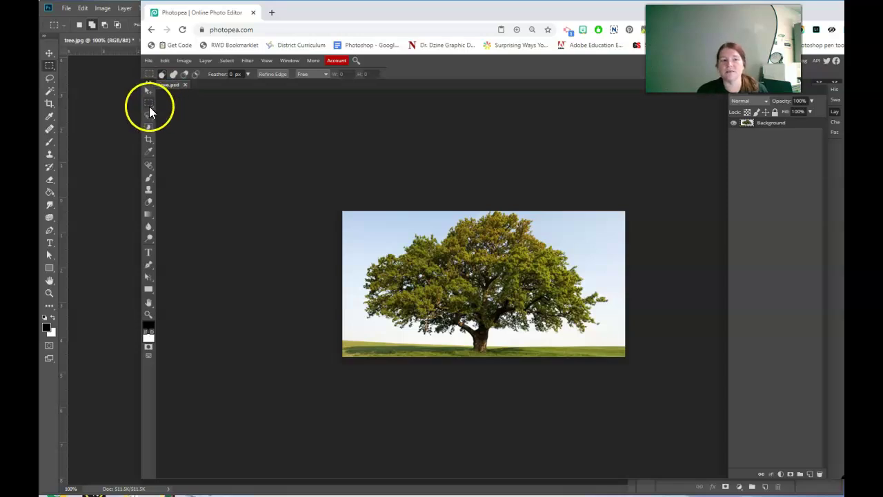
left_click_drag(352, 223, 438, 324)
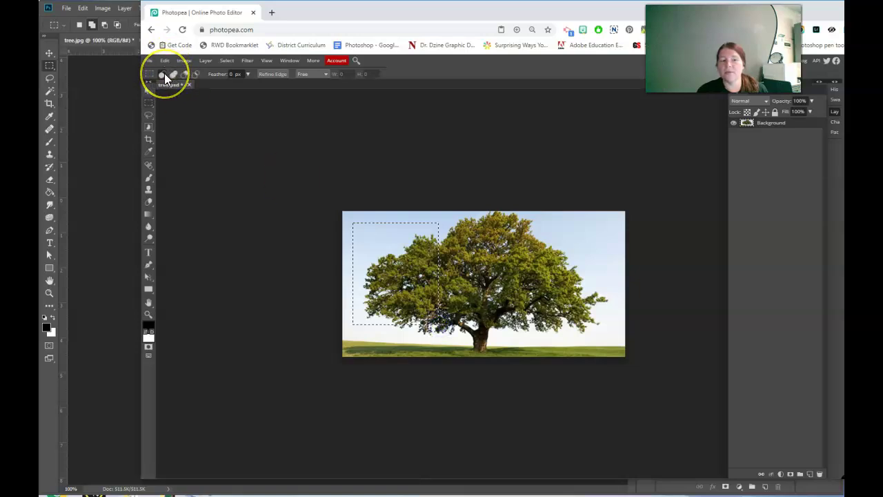
left_click_drag(487, 241, 549, 337)
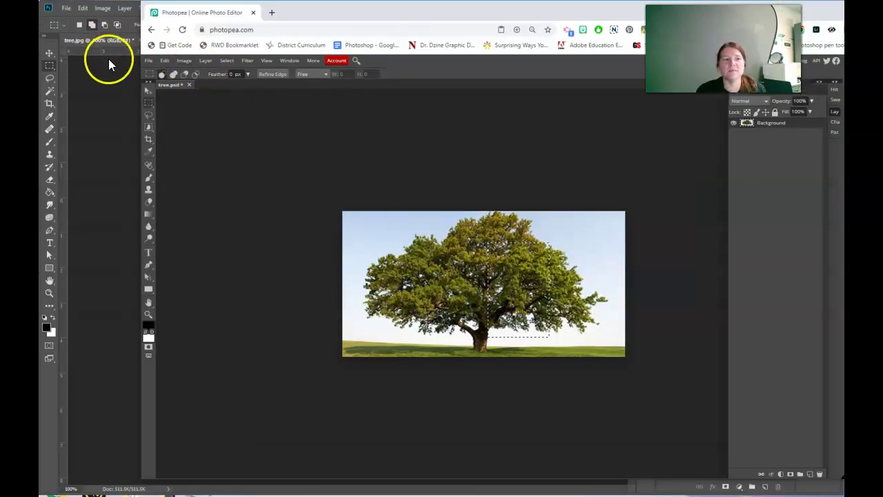
- Bring Photoshop's tree.jpg forward with the marquee in New selection mode
left_click(90, 40)
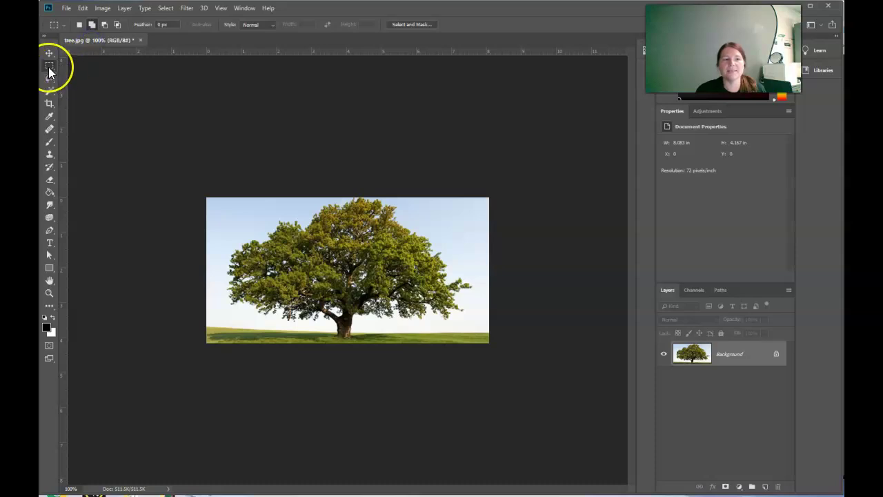
left_click(77, 26)
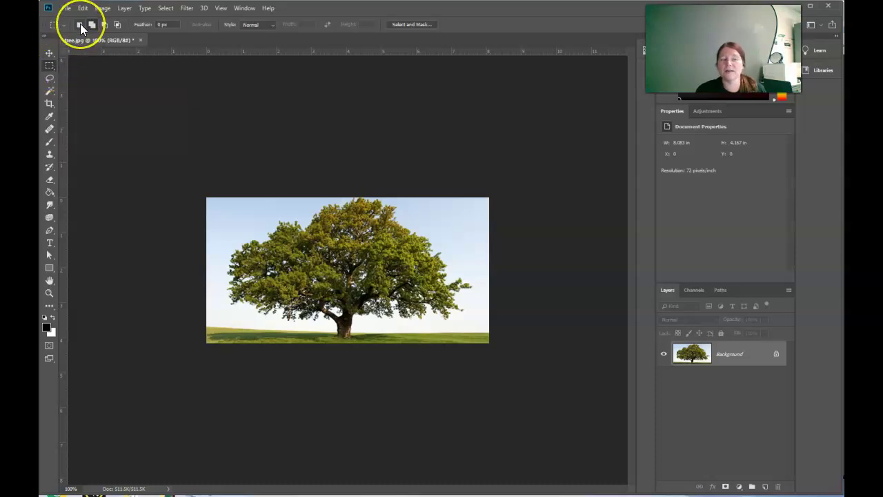
left_click(80, 24)
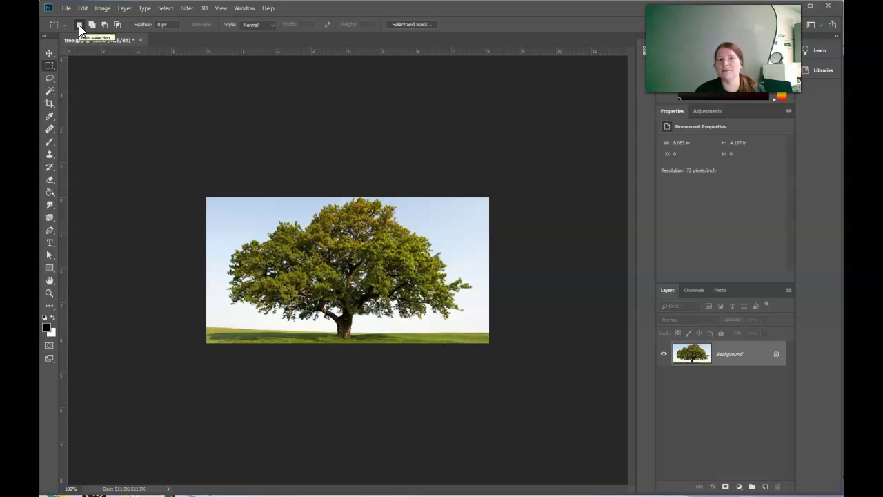
- Select the tree's left branches, then replace it with a selection over the right branches
left_click_drag(241, 213, 315, 307)
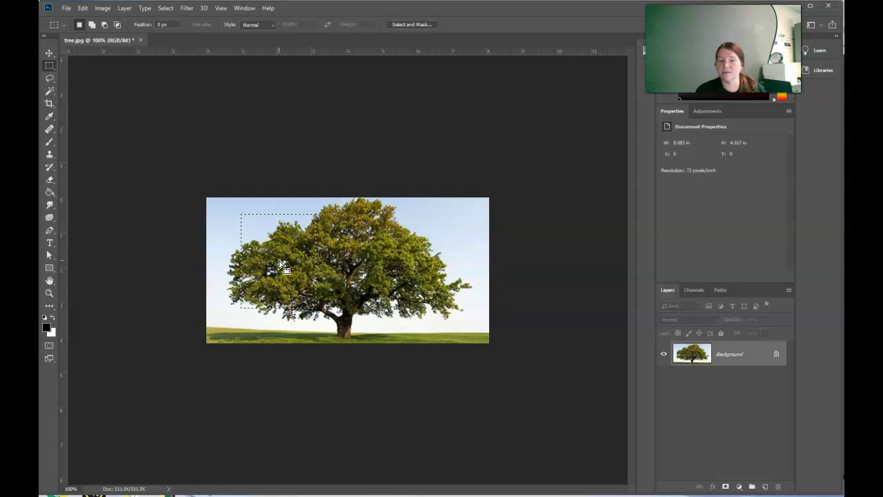
left_click_drag(384, 221, 449, 328)
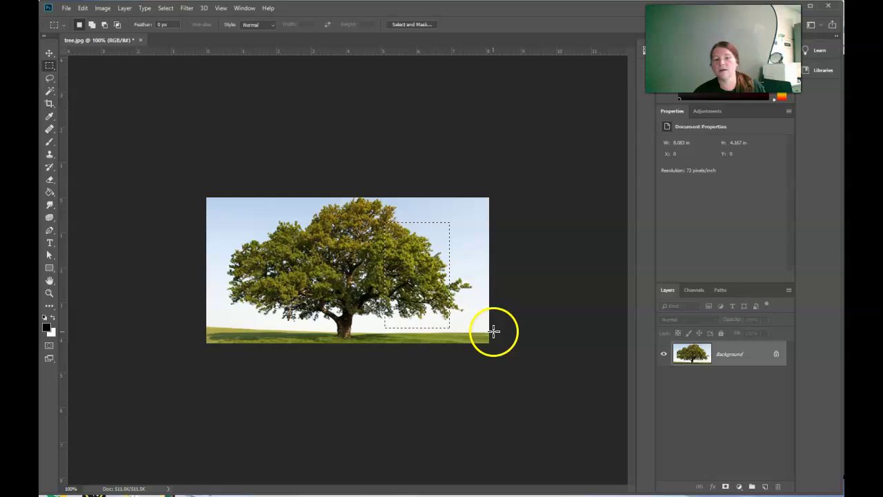
left_click(78, 25)
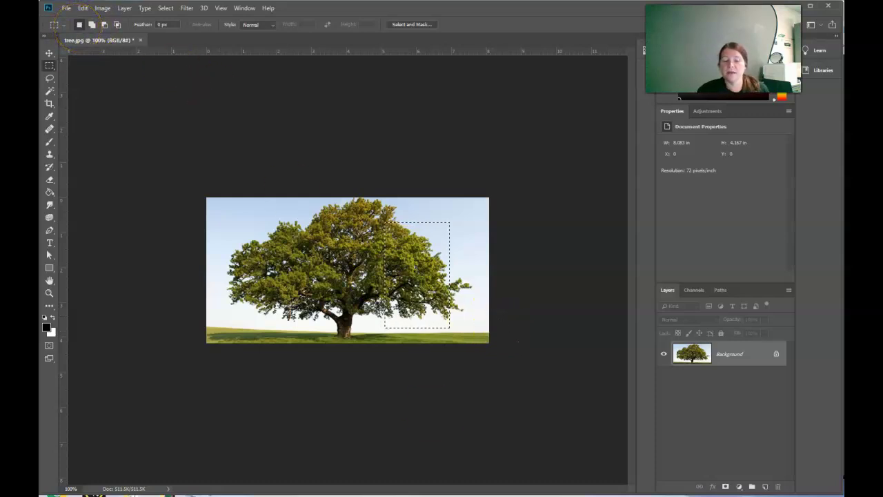
key("alt+Tab")
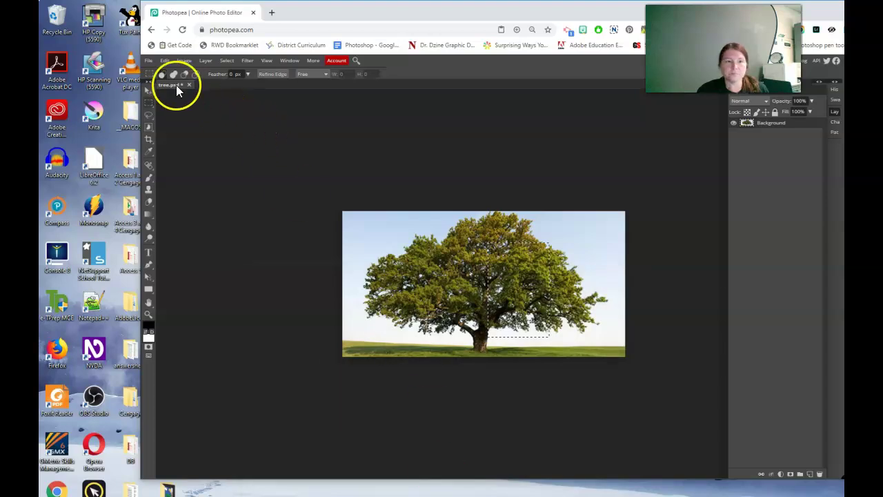
- Bring the Photopea window back to the front
key("alt+Tab")
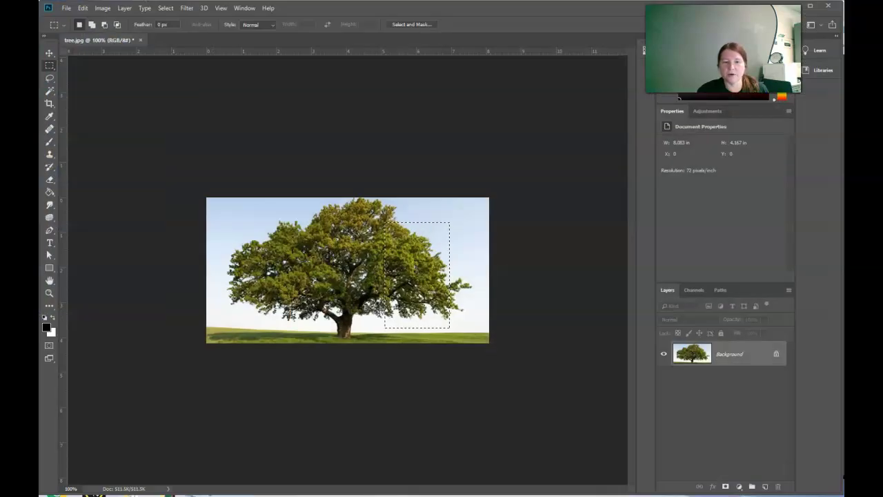
key("alt+Tab")
key("alt+Tab")
mouse_move(382, 491)
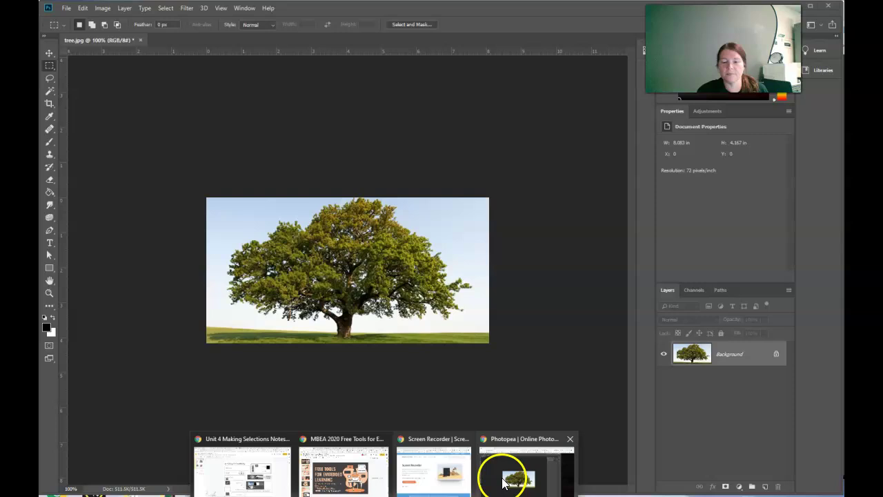
left_click(503, 469)
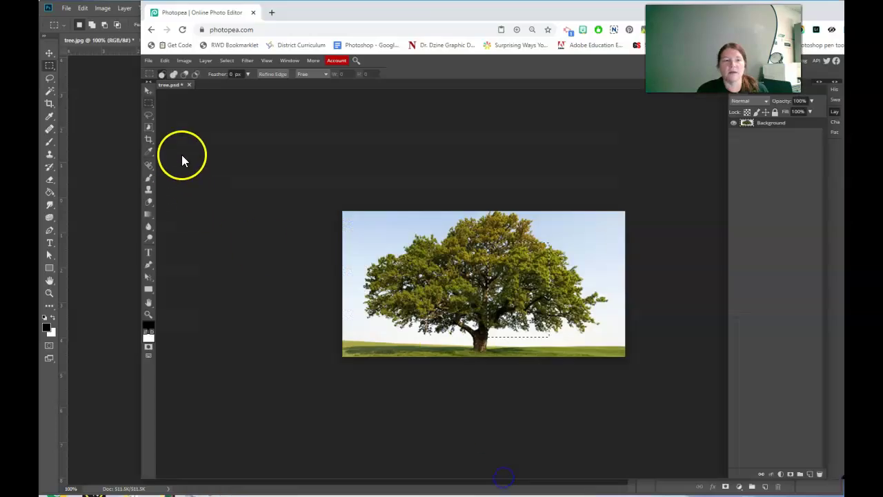
- In Unite mode, undo the accidental tree move and add a rectangle over the upper-left canopy
left_click(172, 74)
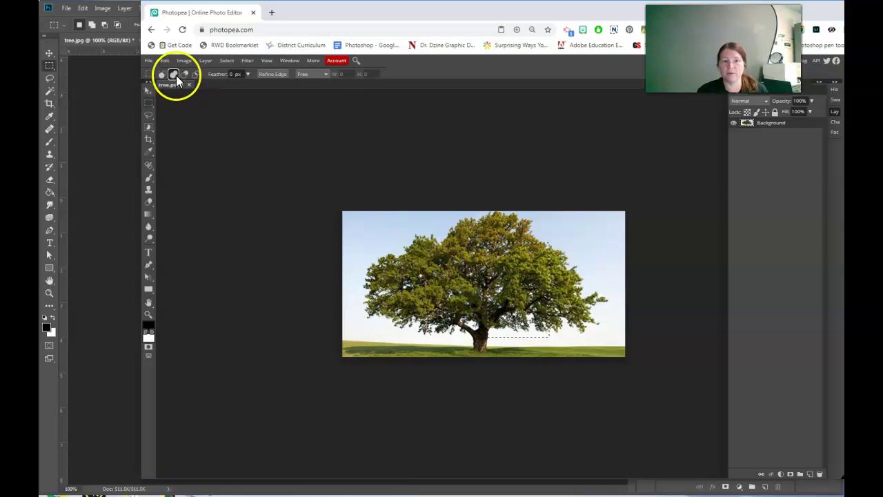
left_click_drag(437, 262, 481, 299)
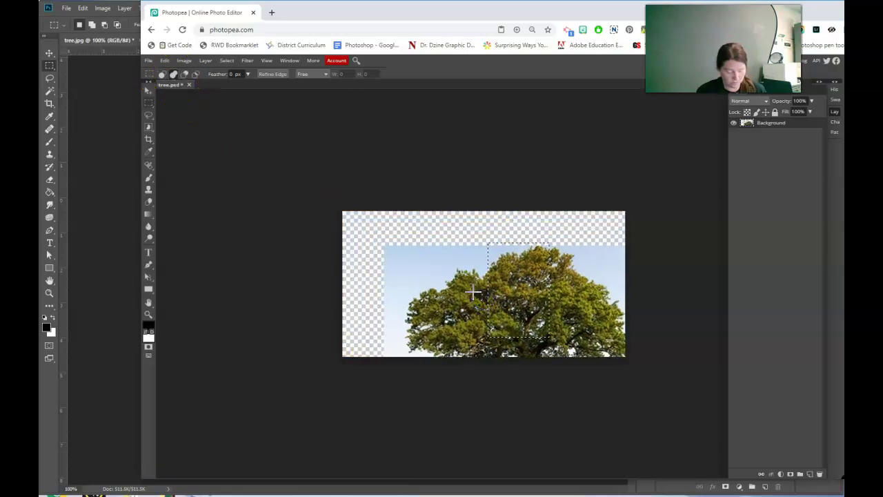
left_click(149, 103)
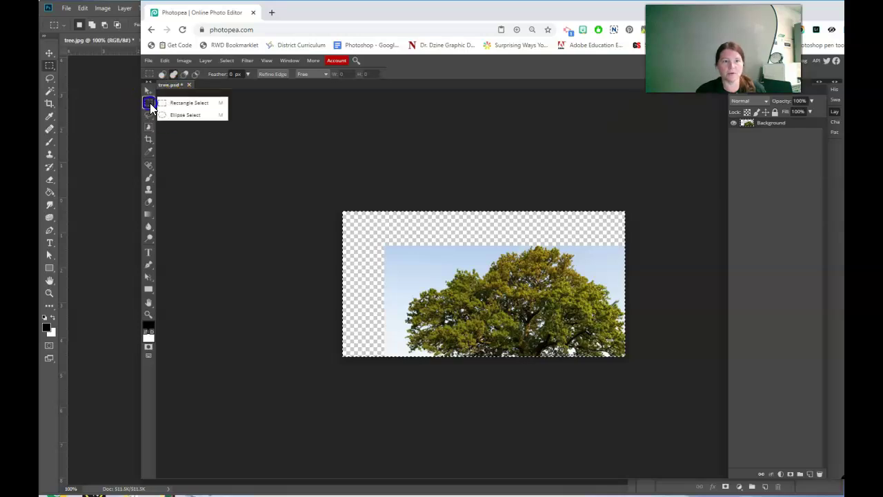
left_click(282, 92)
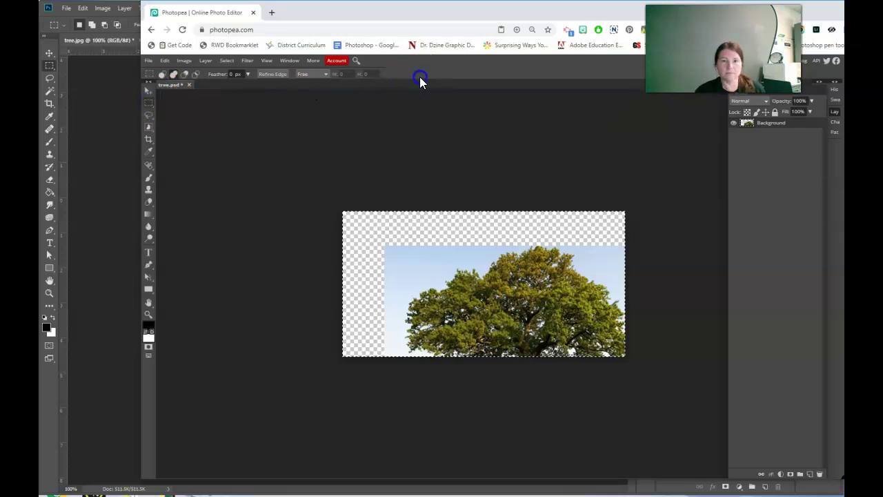
key("ctrl+z")
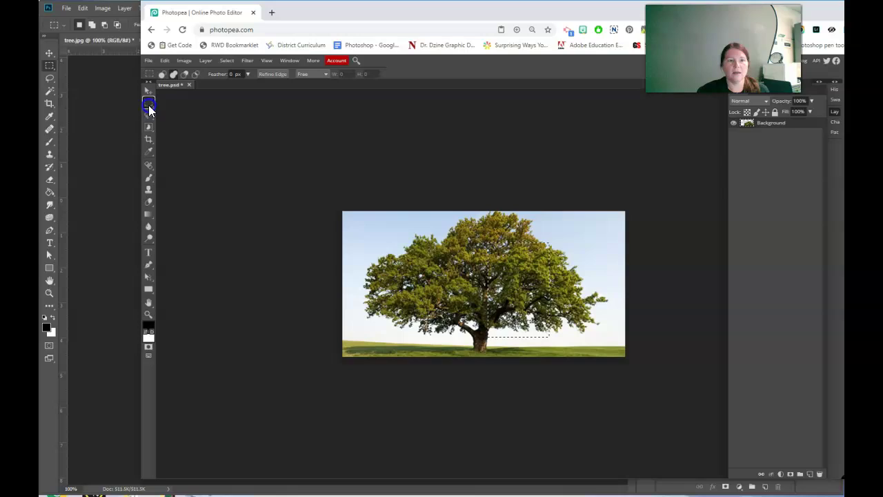
left_click_drag(147, 104, 173, 103)
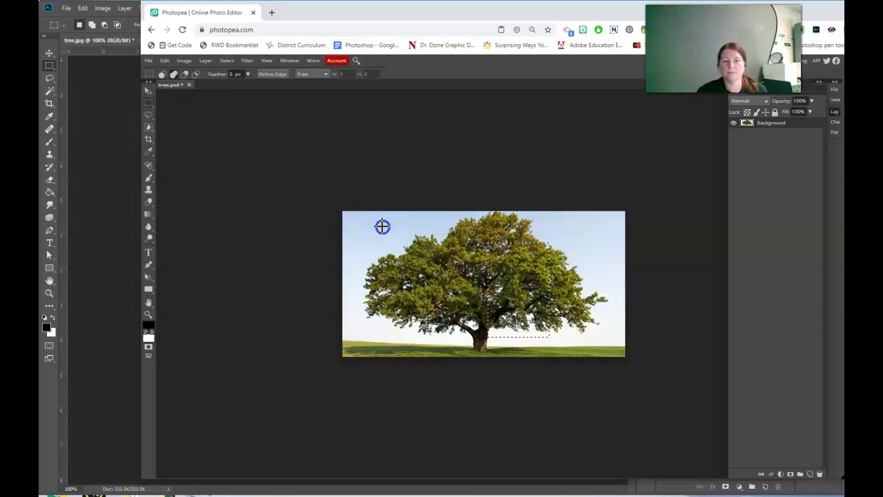
left_click_drag(382, 227, 504, 305)
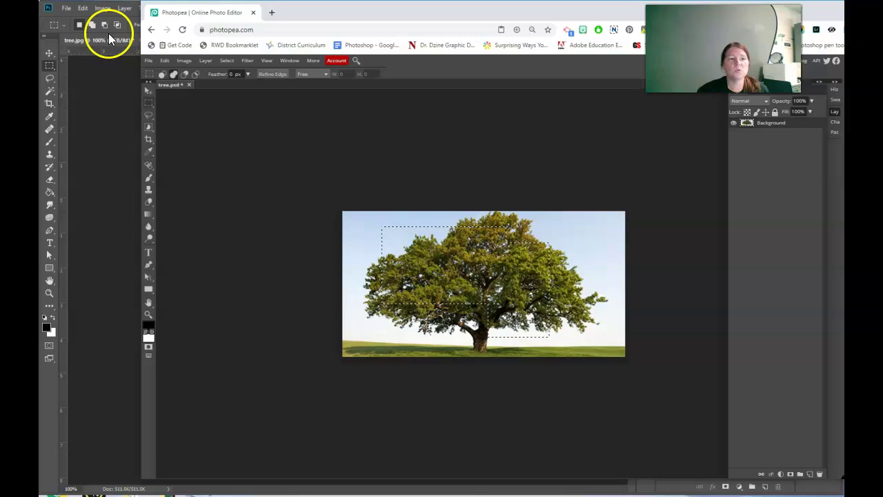
- In Add to selection mode, extend the Photoshop selection with rectangles over the tree's left side
left_click(100, 81)
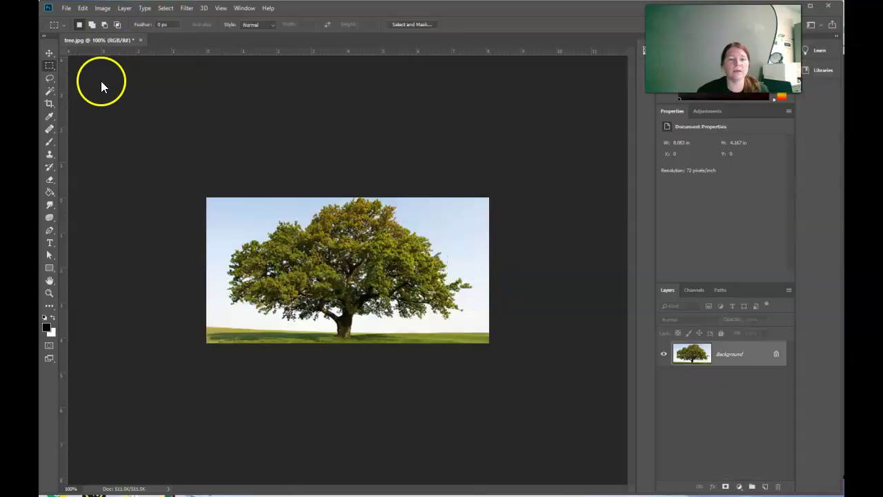
left_click(91, 25)
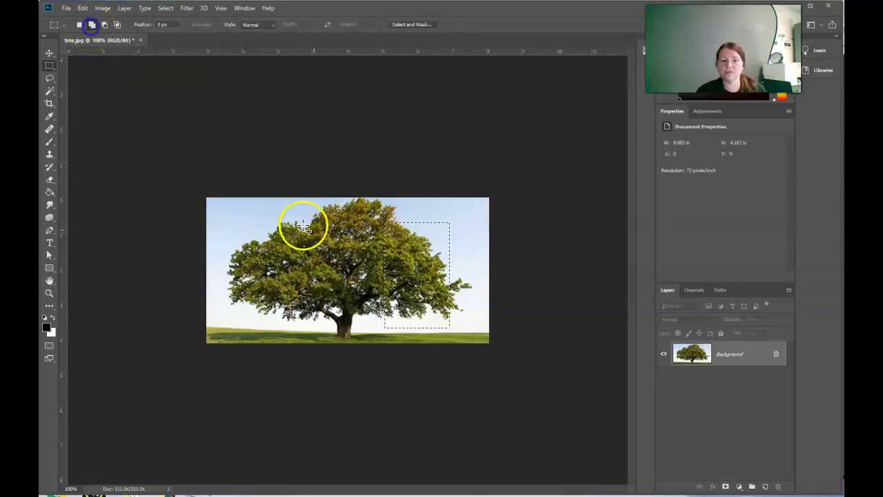
left_click(416, 309)
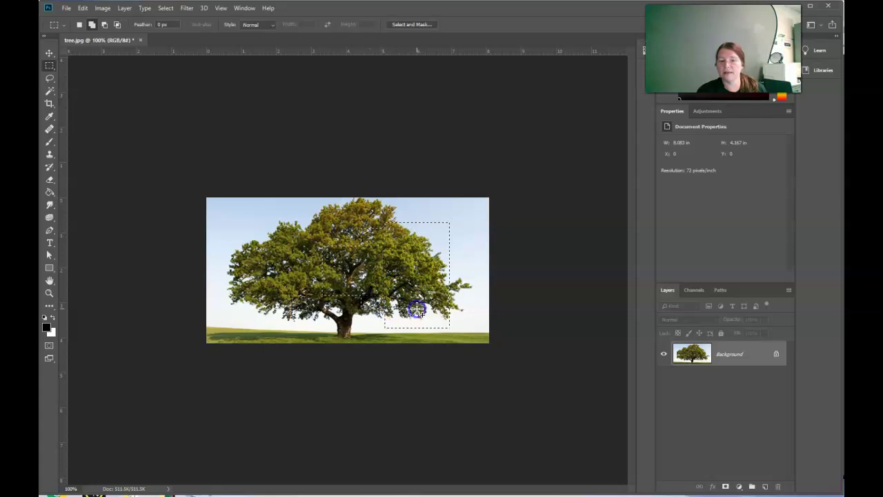
left_click_drag(387, 298, 251, 234)
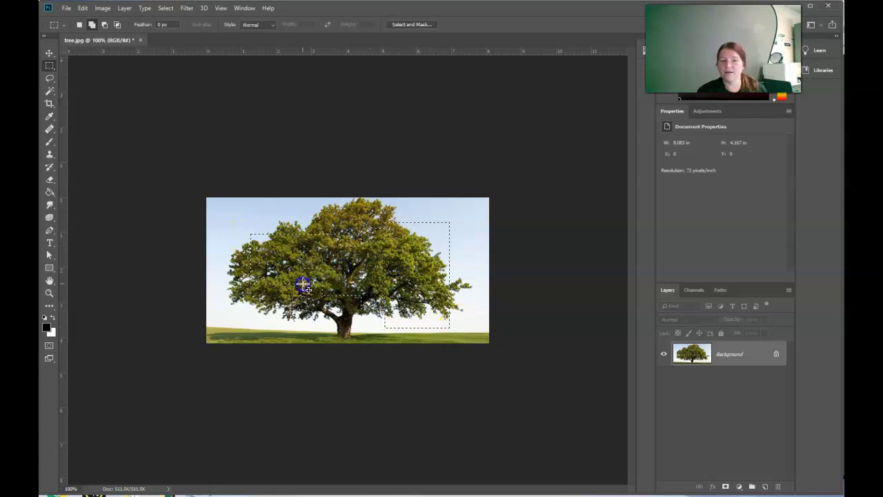
left_click_drag(187, 242, 273, 305)
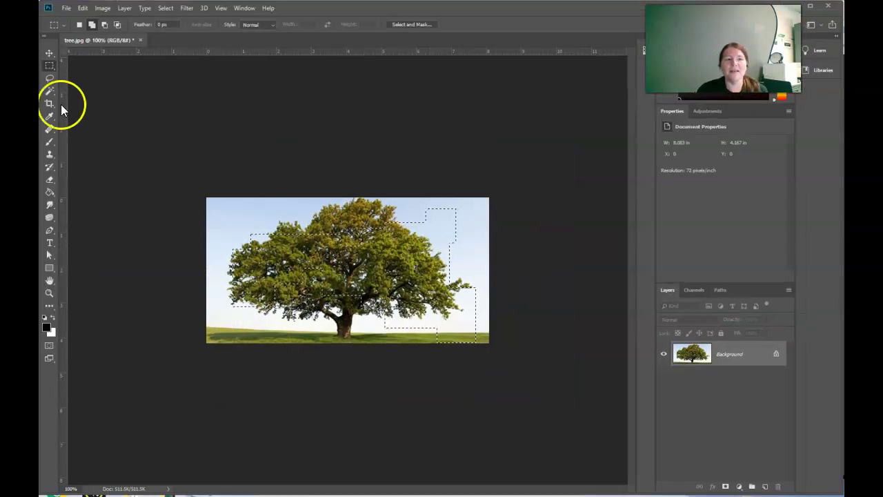
- In Subtract from selection mode, trim away the selection's left portion with rectangles
left_click(105, 26)
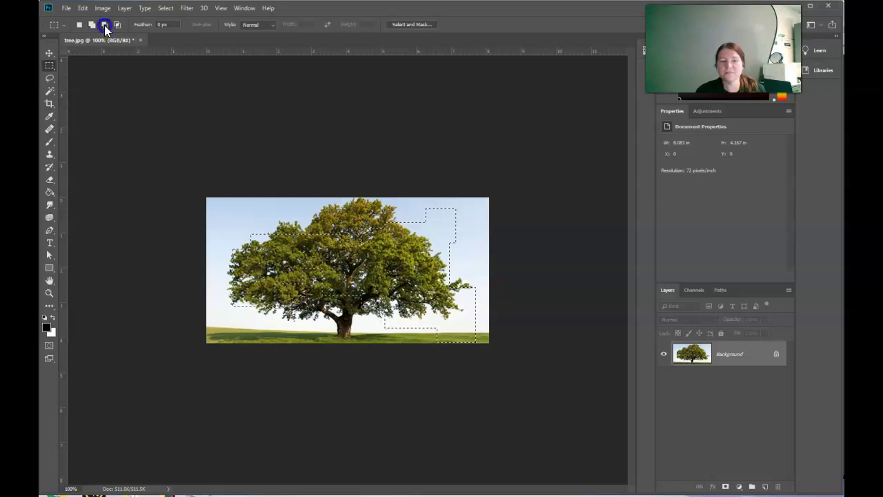
left_click_drag(263, 162, 356, 329)
left_click(459, 355)
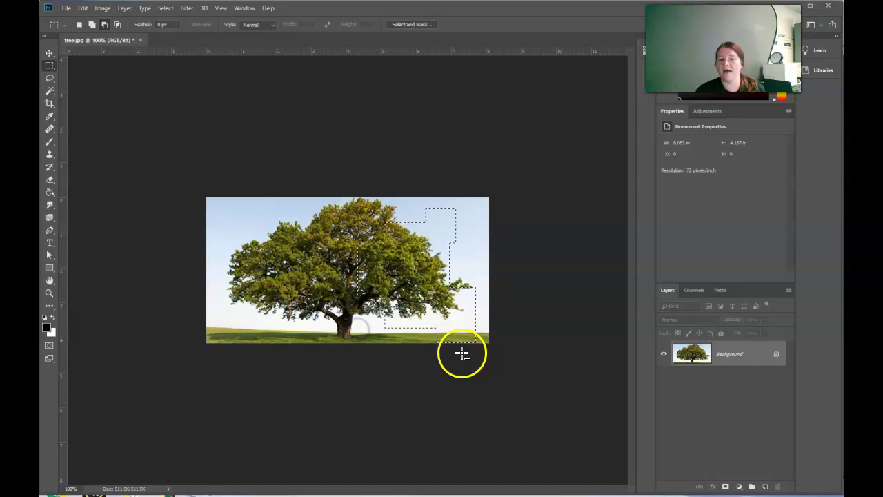
left_click_drag(350, 214, 421, 345)
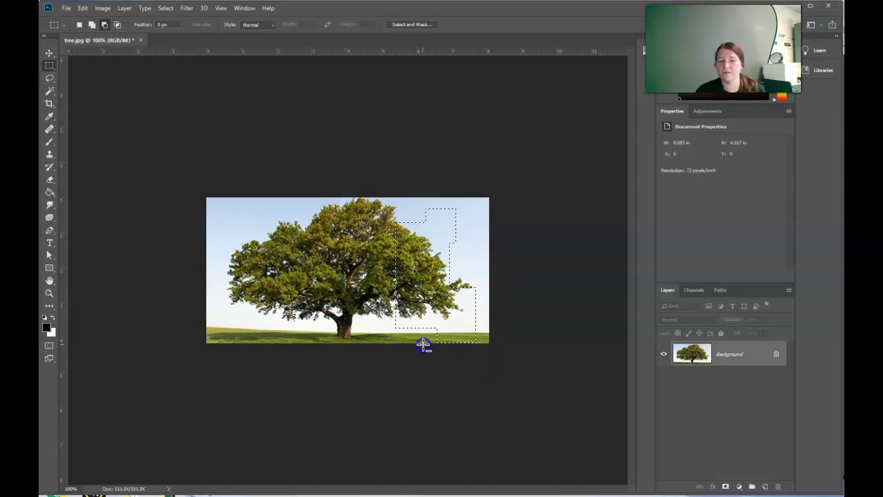
left_click(416, 402)
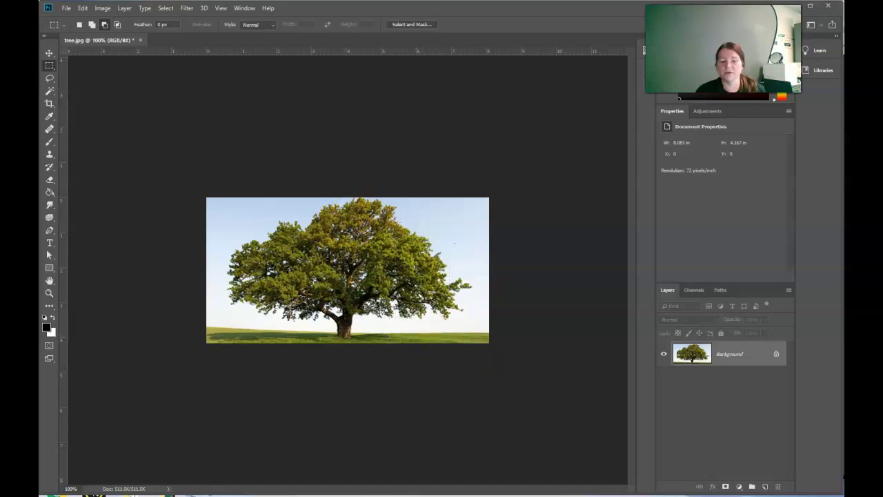
left_click(500, 476)
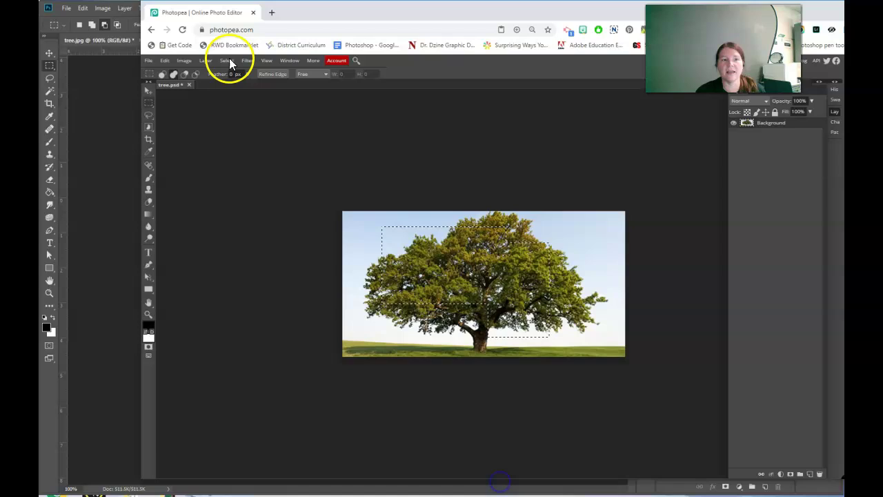
- Set Photopea to Subtract mode with the Ellipse Select tool
left_click(184, 74)
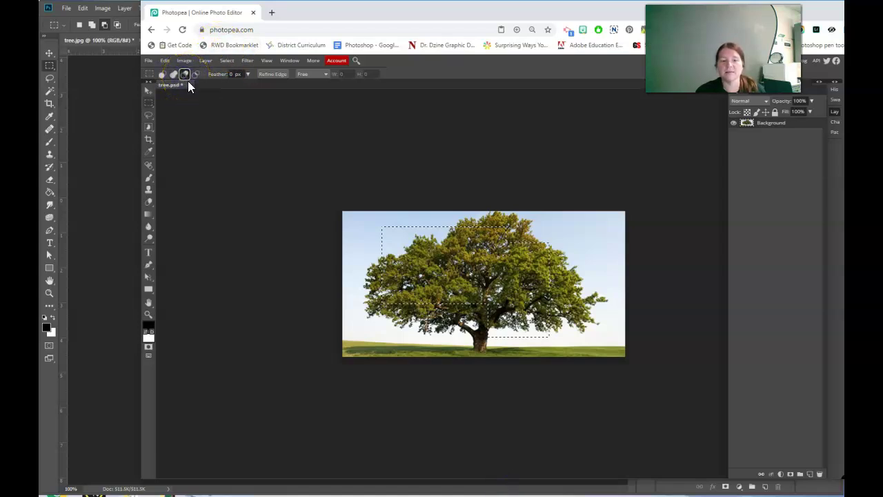
right_click(149, 105)
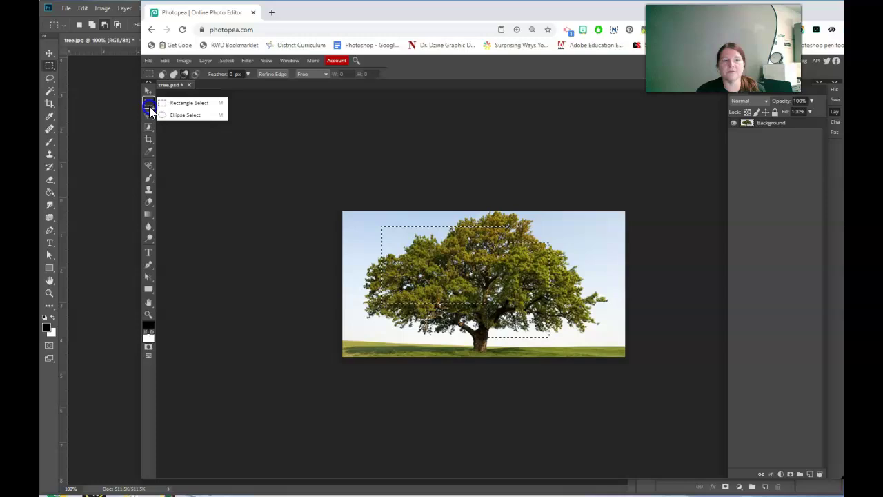
left_click(166, 114)
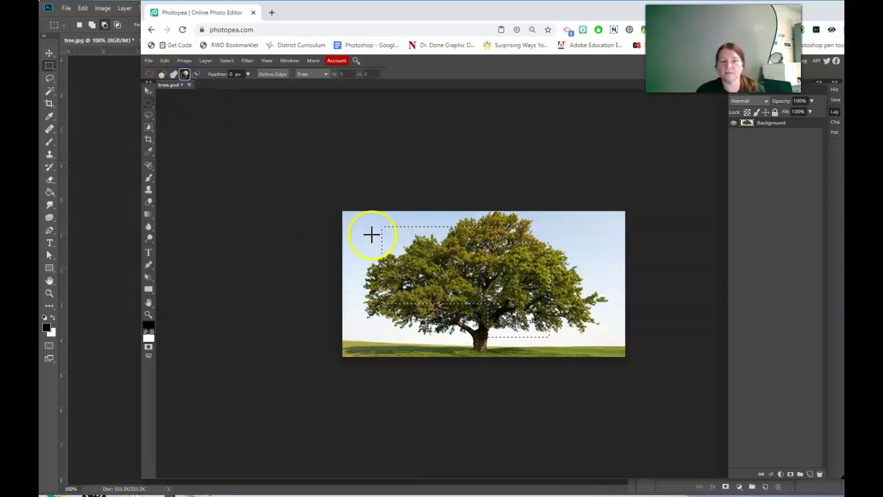
- Cut two oval areas out of the tree selection
left_click_drag(369, 233, 449, 329)
left_click(375, 221)
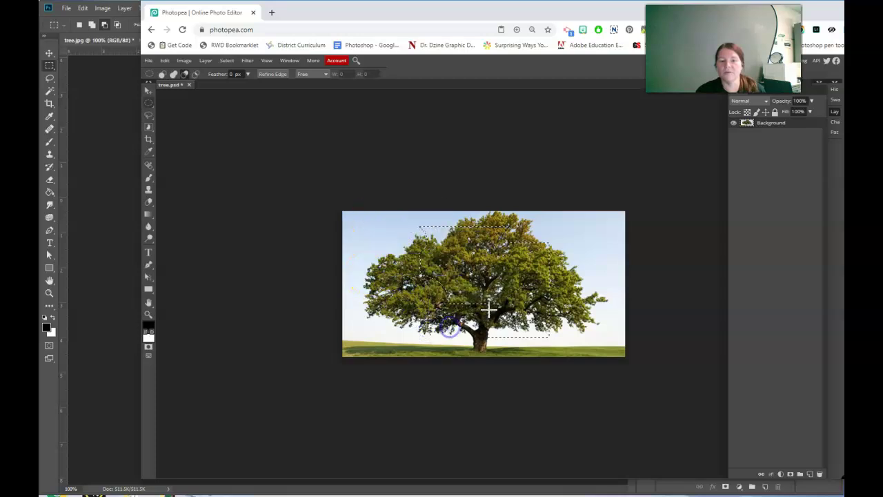
left_click_drag(593, 333, 523, 229)
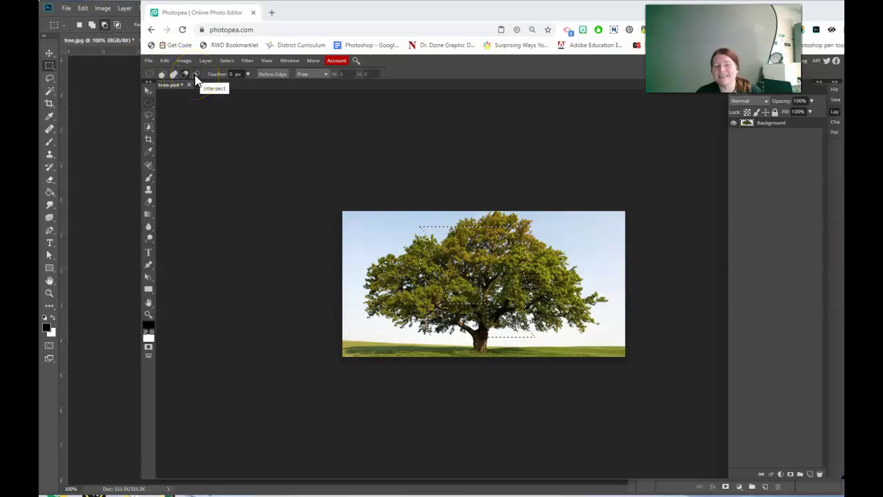
left_click(119, 54)
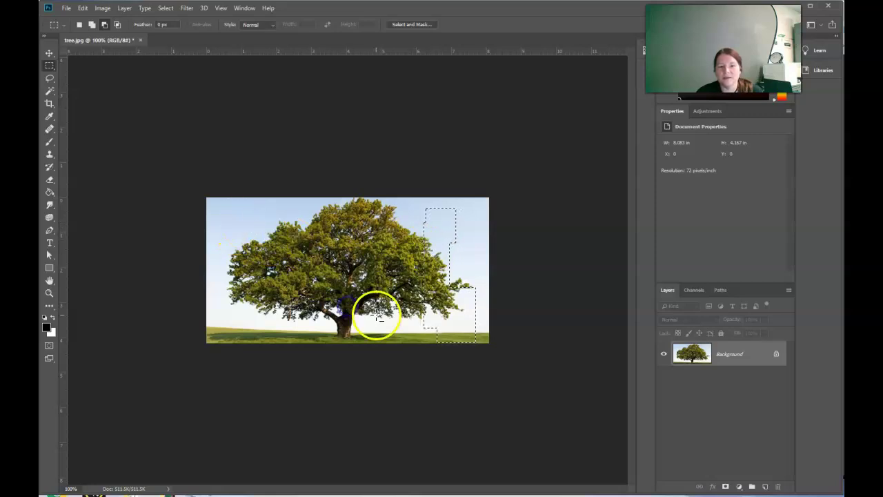
left_click(79, 25)
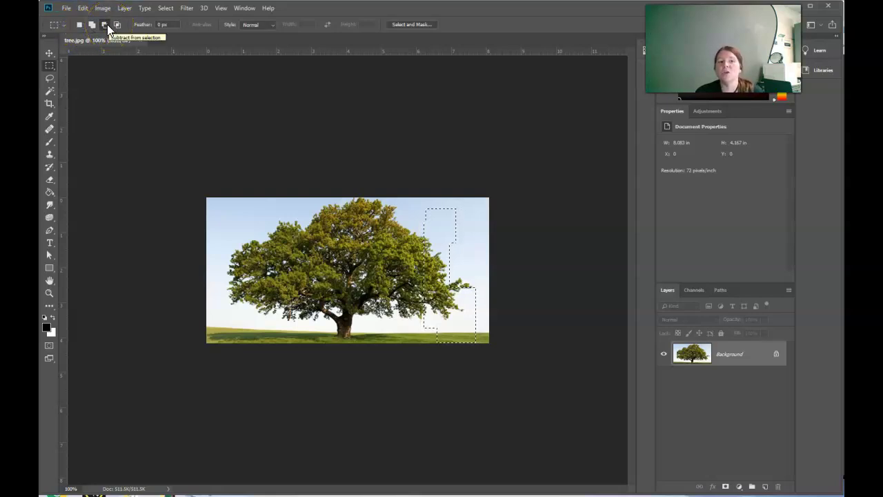
left_click(91, 24)
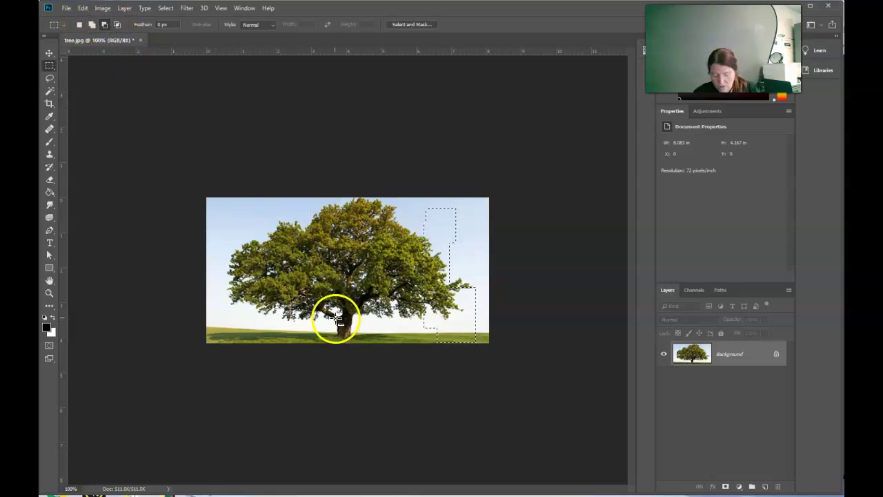
- Zoom to 300%, pan to the tree's right side, and select a fresh sky rectangle
key("ctrl+plus")
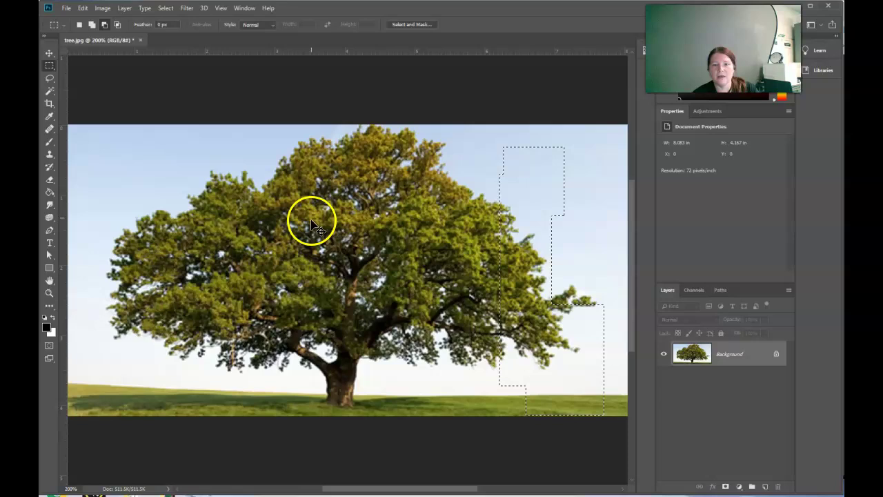
key("ctrl+plus")
left_click_drag(484, 343, 166, 301)
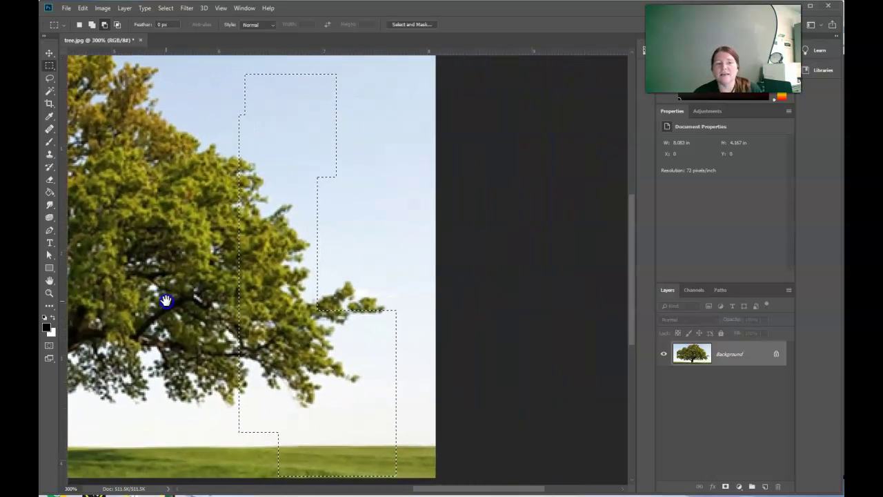
left_click(92, 25)
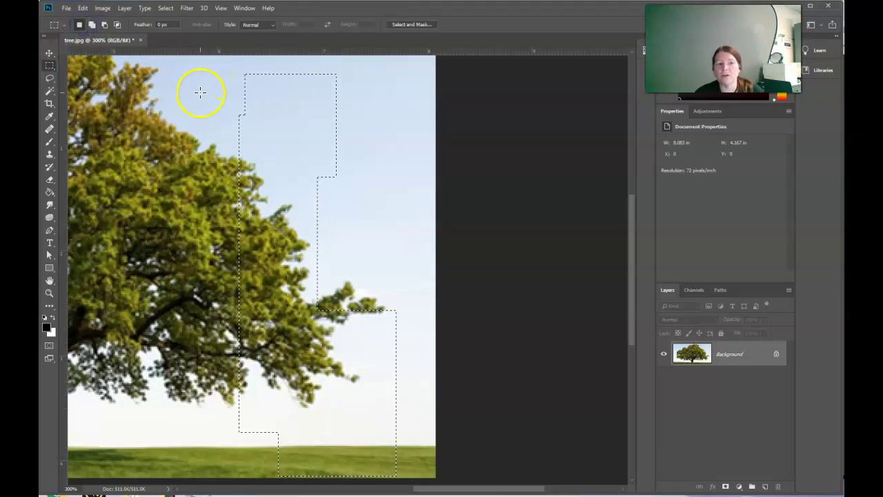
left_click_drag(160, 77, 377, 233)
- Add a top-right corner piece, then subtract two notches from the selection's right side
left_click(92, 25)
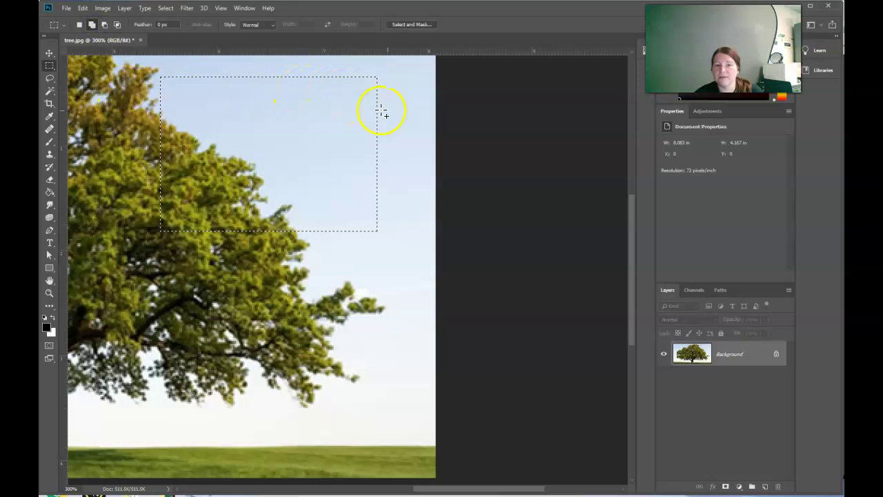
left_click_drag(405, 126, 339, 88)
left_click(104, 25)
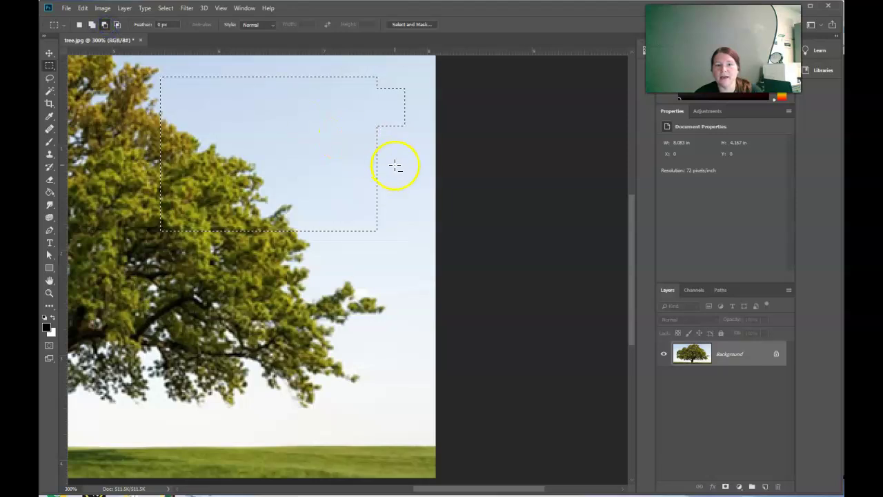
left_click_drag(384, 154, 356, 109)
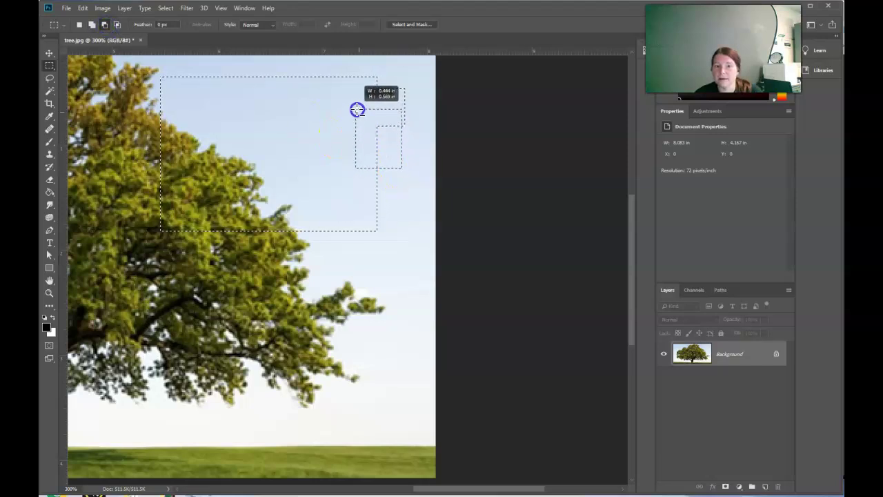
left_click_drag(431, 144, 382, 96)
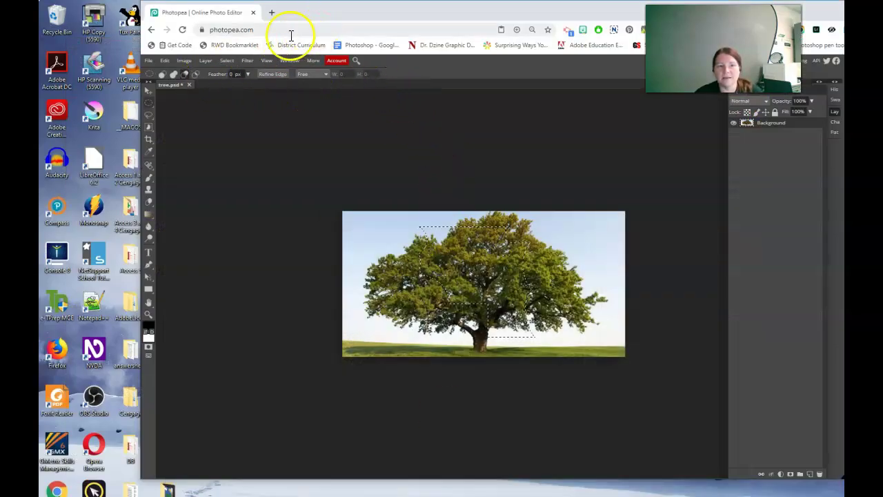
- With Rectangle Select in New mode, select a rectangle over the sky right of the tree
left_click_drag(214, 16, 125, 16)
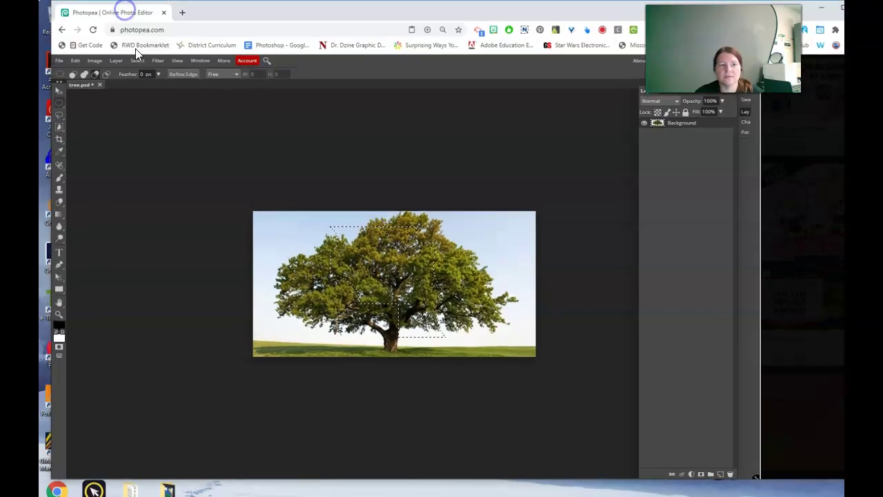
left_click(72, 75)
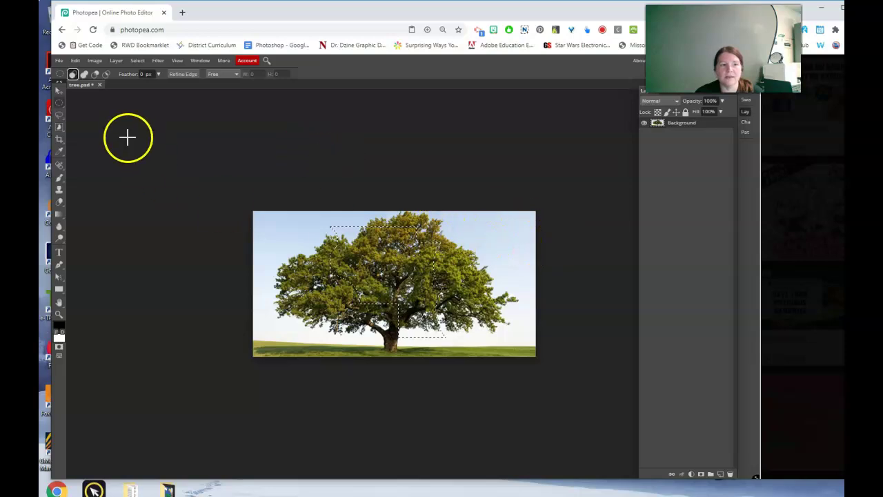
right_click(59, 104)
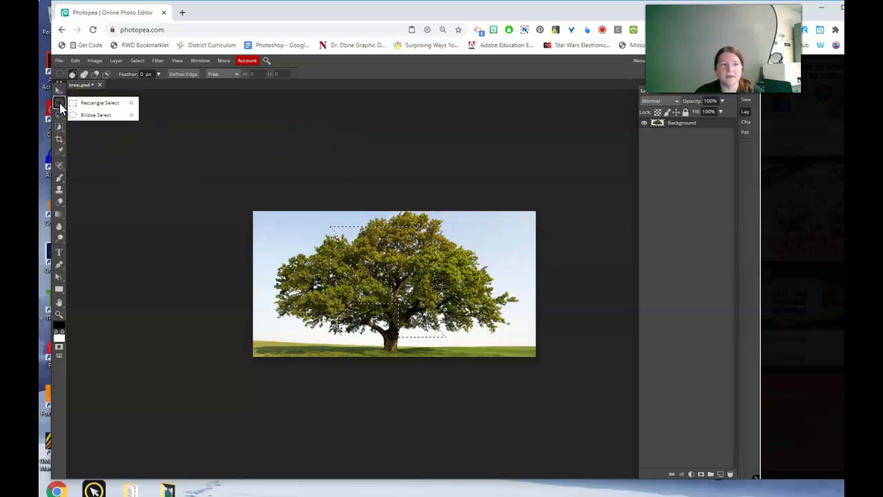
left_click(59, 101)
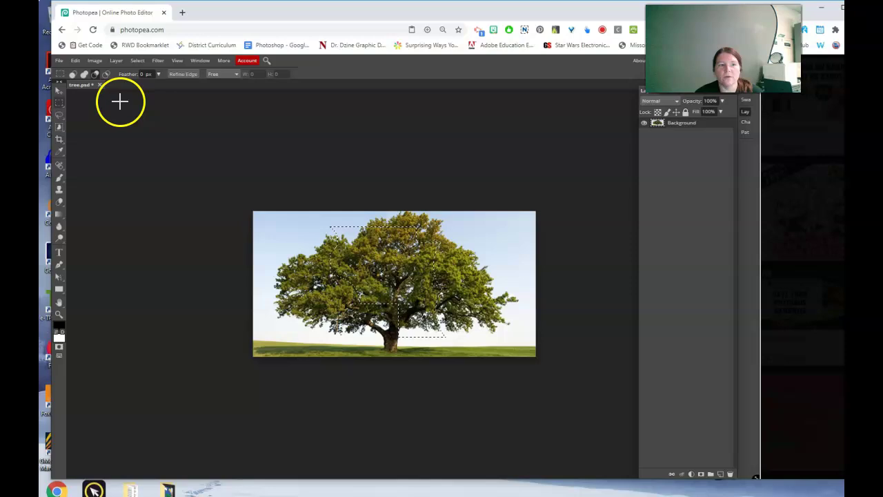
left_click_drag(459, 225, 516, 319)
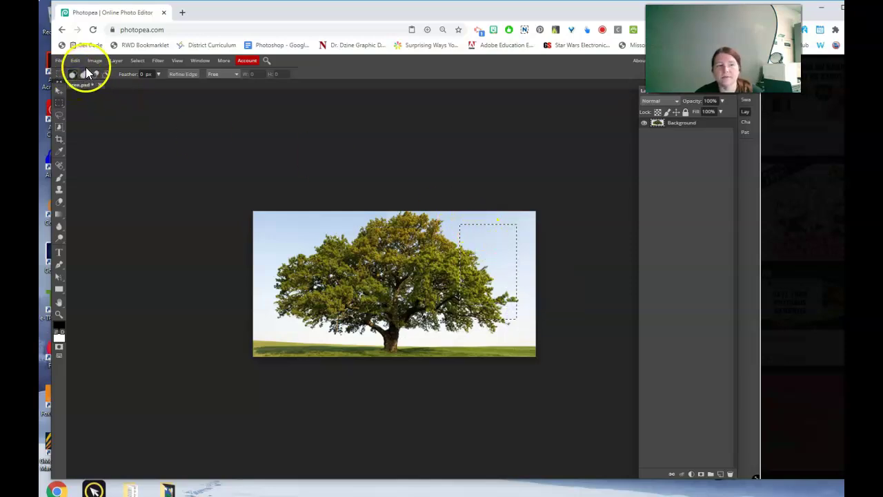
- In Unite mode, add a small overlapping rectangle to the sky selection
left_click(85, 75)
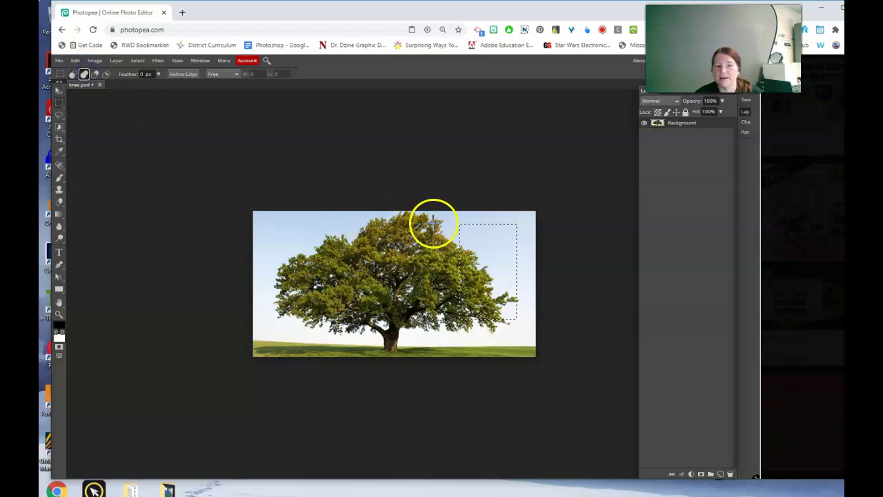
left_click_drag(454, 218, 527, 250)
left_click(94, 74)
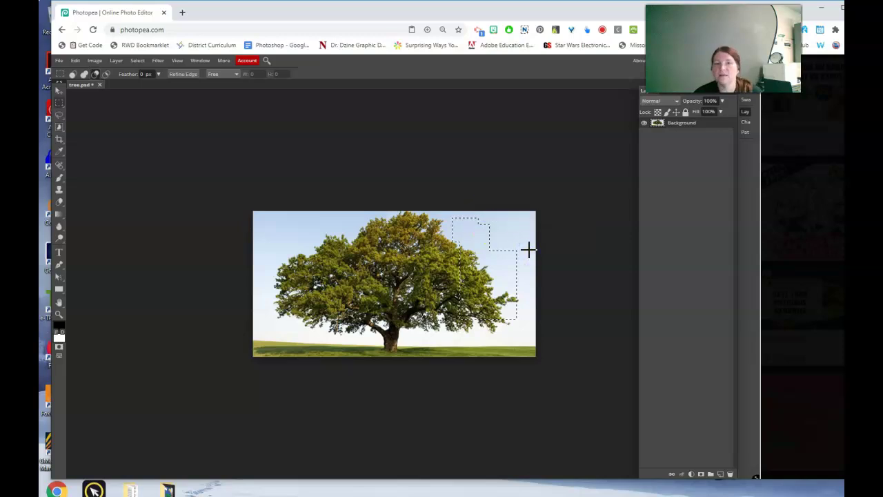
left_click(528, 233)
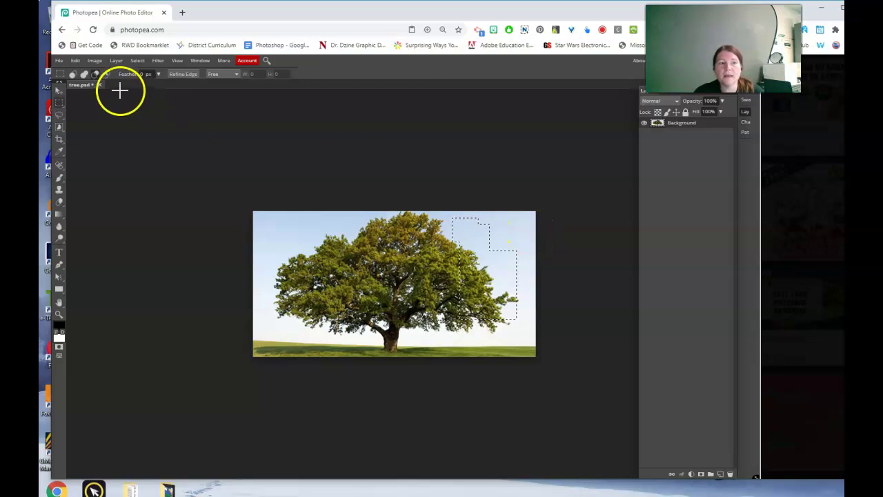
- In Unite mode, add two more rectangles beside the tree to the sky selection
left_click(83, 74)
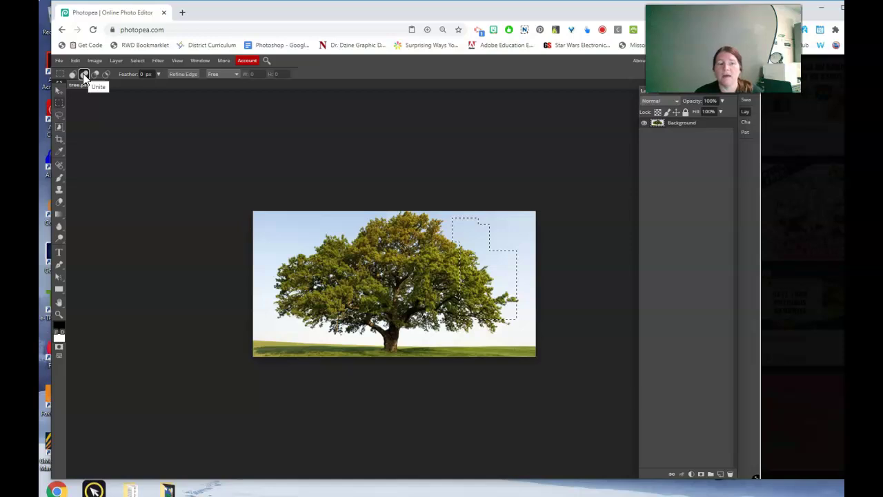
left_click(478, 253)
left_click_drag(433, 229, 466, 259)
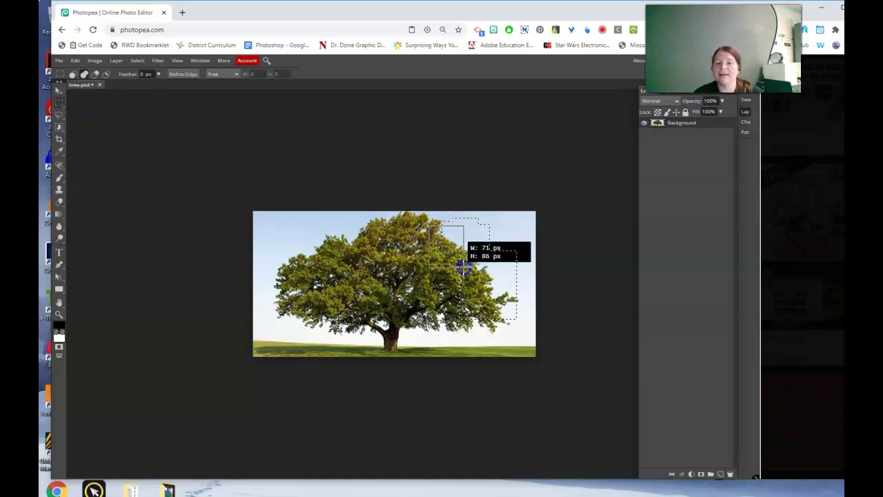
left_click_drag(497, 229, 478, 307)
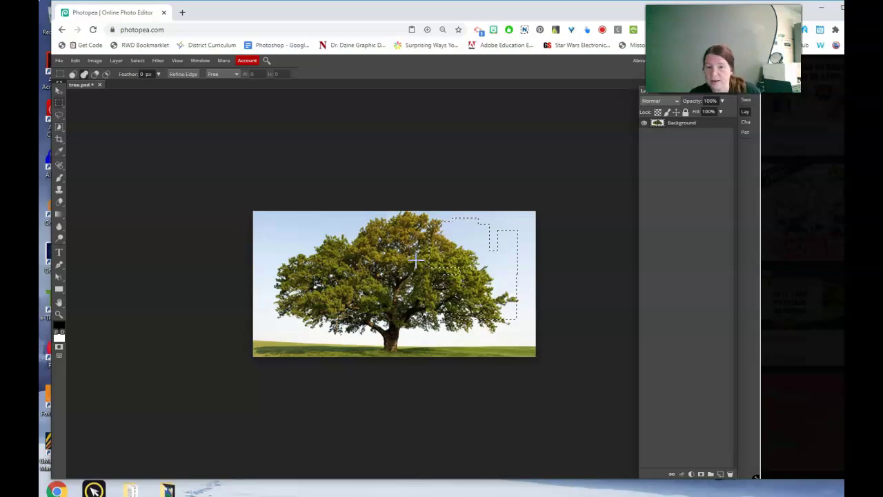
left_click(85, 73)
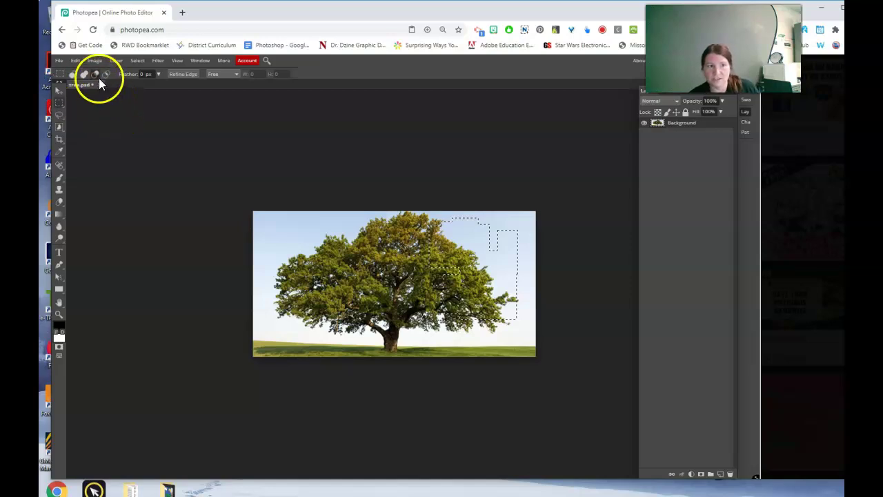
- In Subtract mode, cut two rectangular notches from the sky selection
left_click(96, 74)
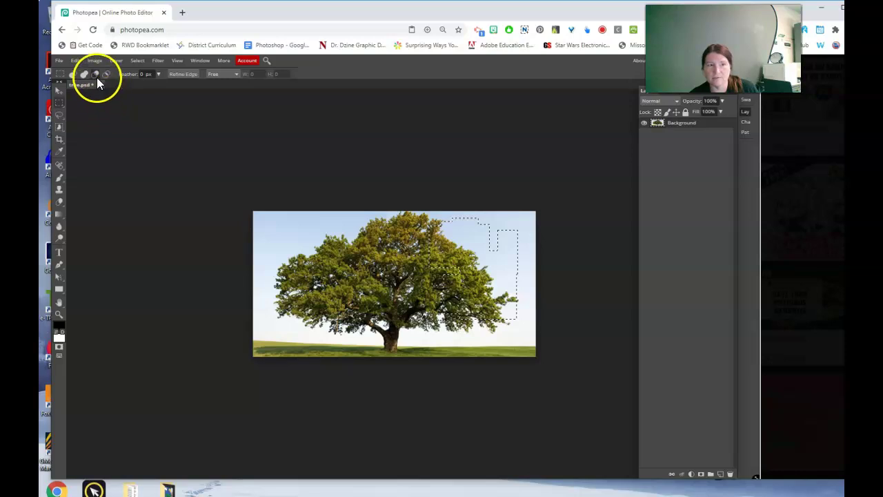
left_click_drag(473, 275, 504, 276)
left_click_drag(437, 255, 477, 320)
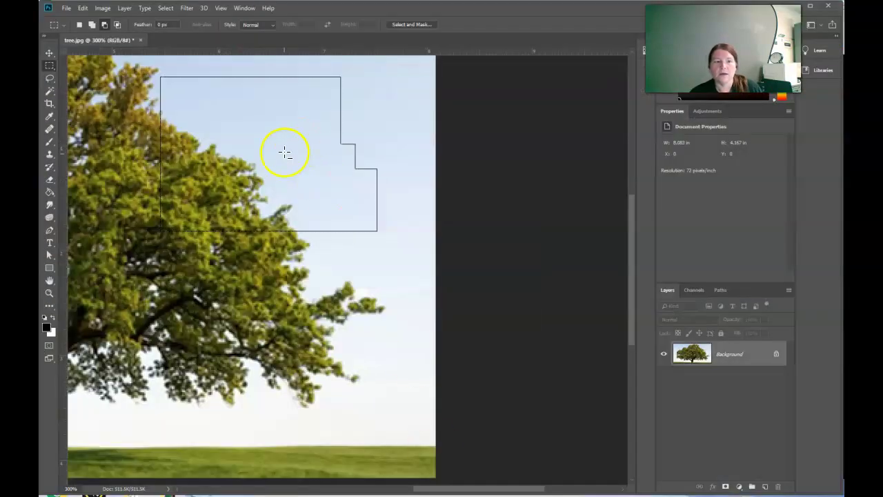
- Switch the marquee to Add to selection and add a rectangle over the tree's foliage
left_click(91, 25)
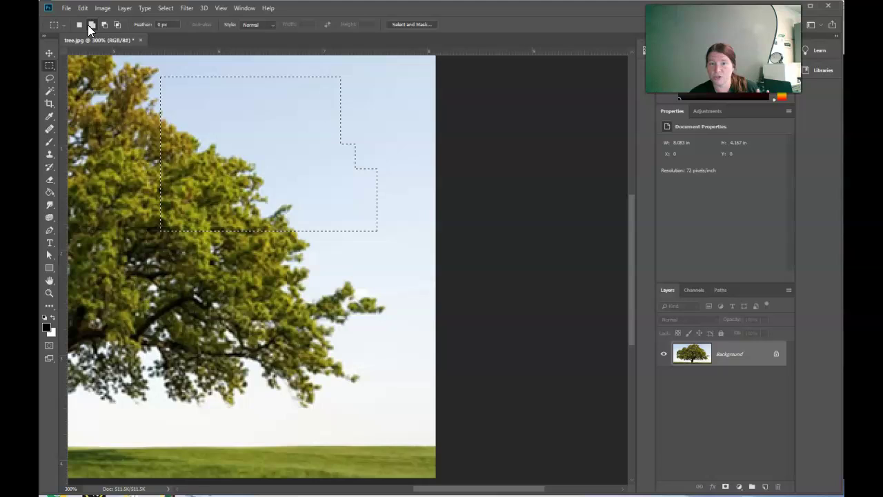
left_click(92, 26)
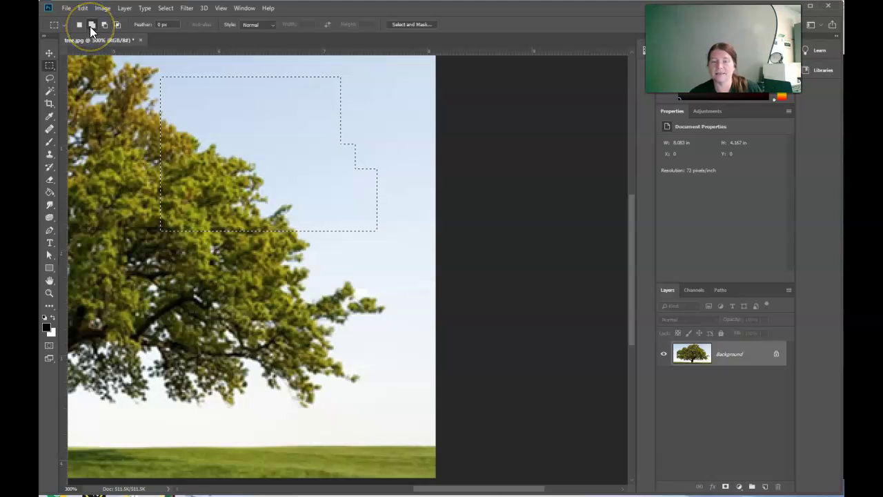
left_click_drag(127, 147, 248, 301)
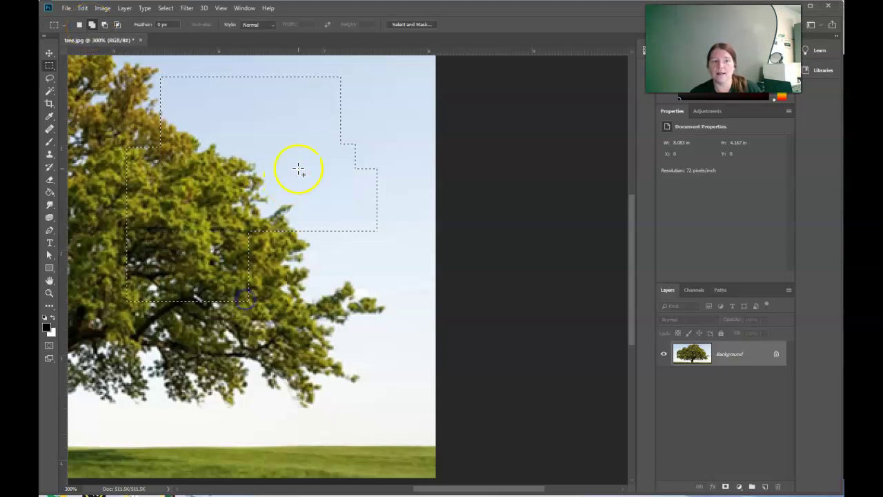
left_click(373, 102)
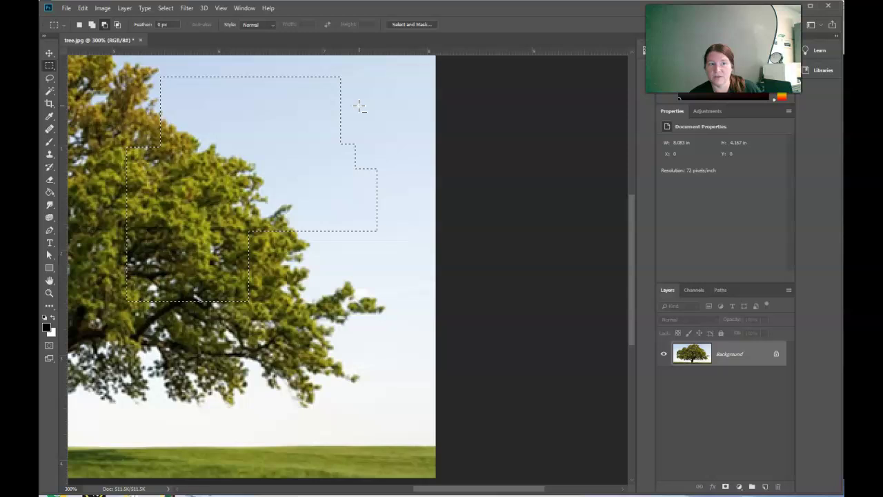
- Switch to Subtract from selection and cut stepped sky areas out of the selection
left_click(104, 25)
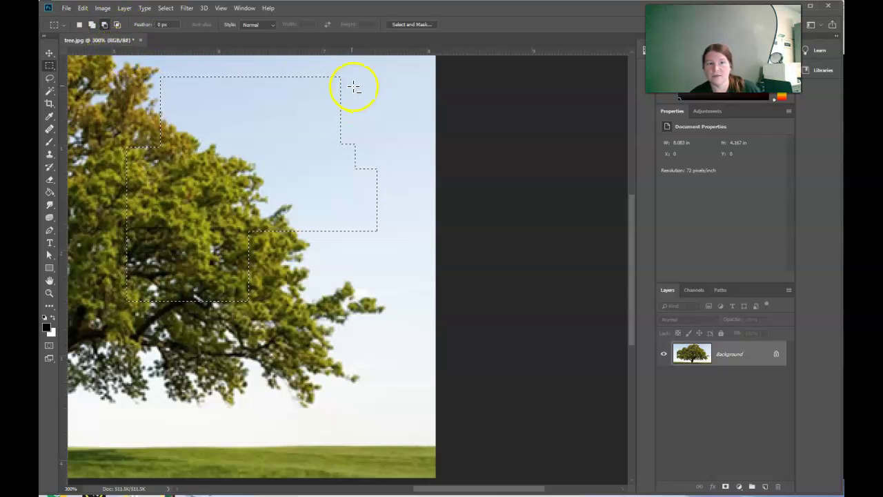
left_click_drag(374, 130, 329, 105)
left_click_drag(385, 205, 294, 126)
left_click(91, 24)
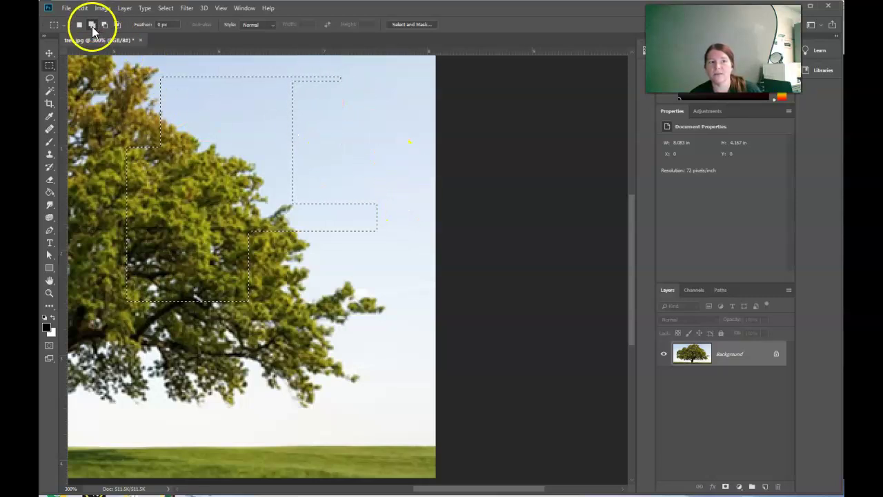
left_click_drag(358, 112, 271, 72)
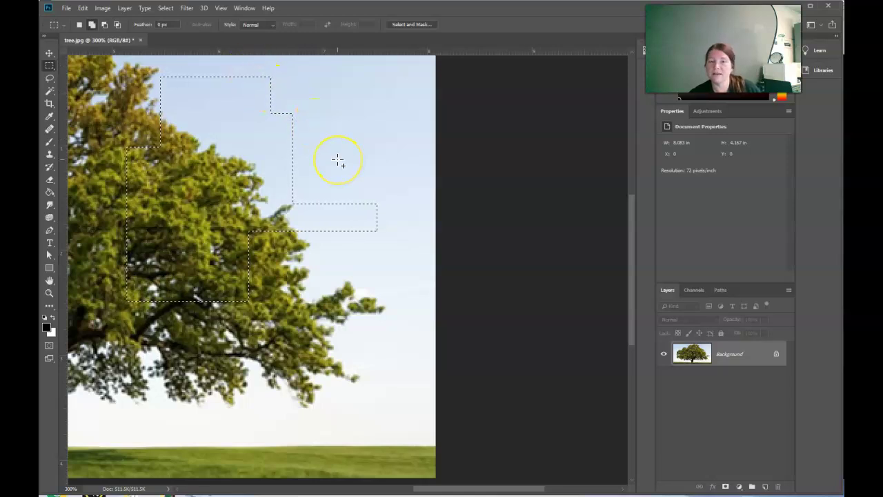
left_click(437, 74)
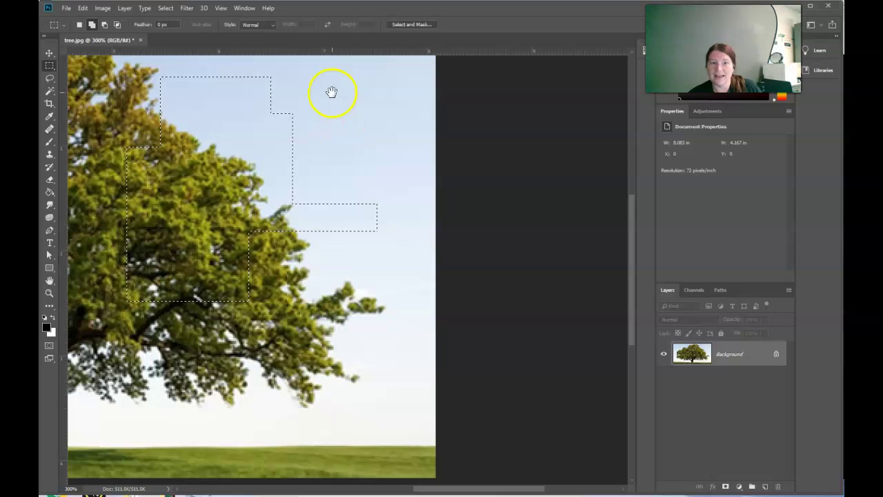
- Pan the zoomed tree.jpg right with the Hand tool until the crown and trunk show
left_click_drag(214, 143, 392, 166)
left_click_drag(236, 196, 360, 199)
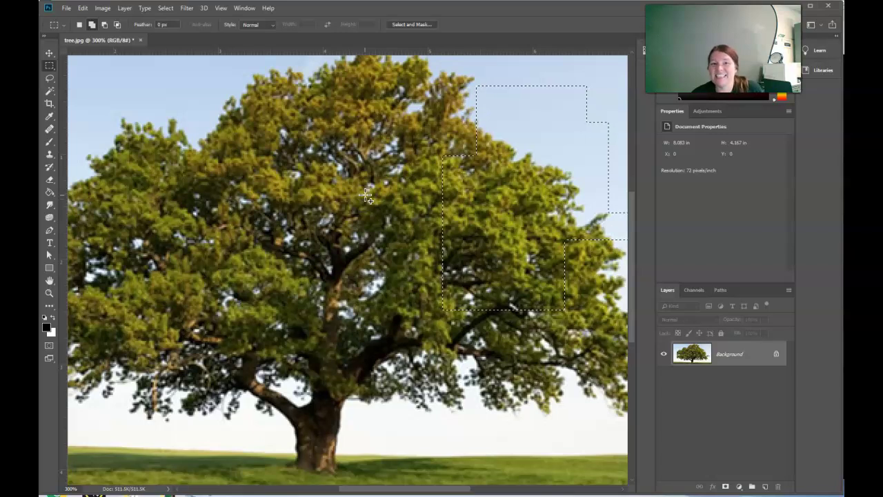
left_click(359, 178)
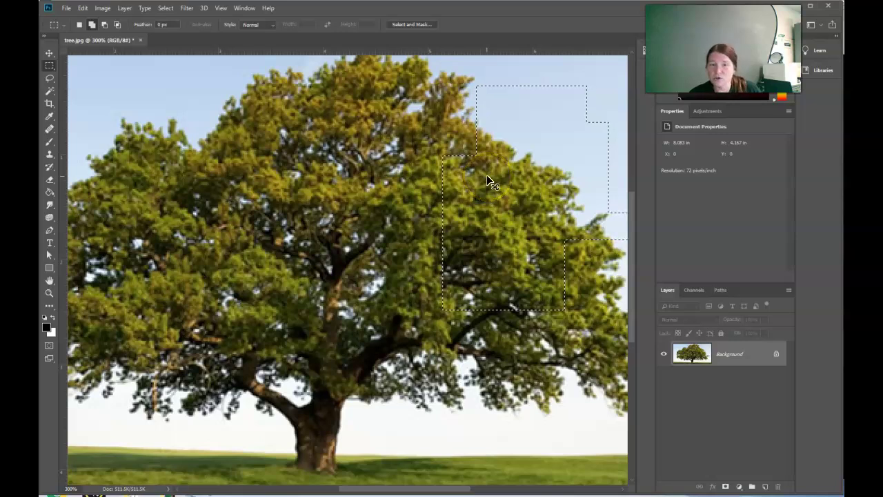
- Drag a rectangle over the upper tree, remove it with Select > Deselect, then bring Photopea forward
left_click(392, 171)
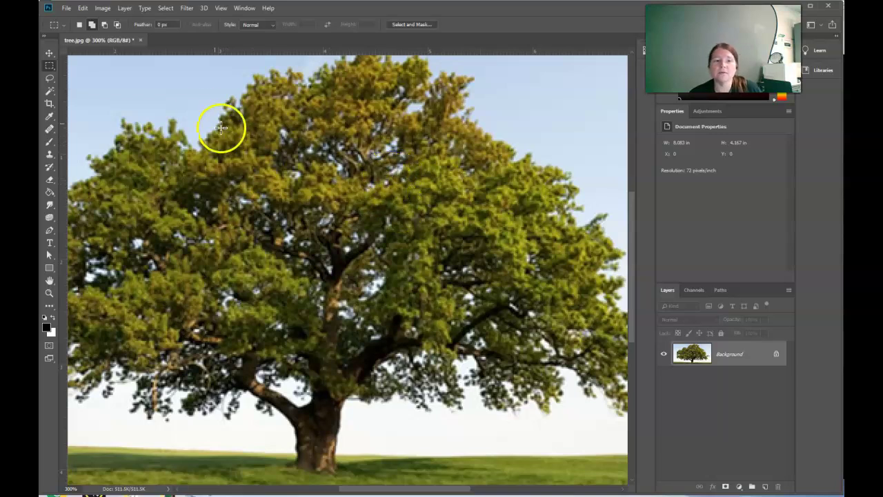
left_click_drag(203, 110, 448, 333)
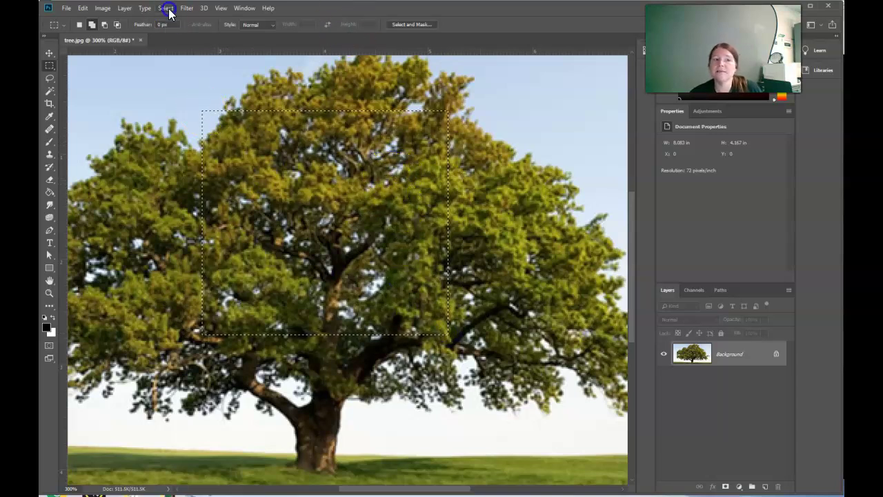
left_click(165, 7)
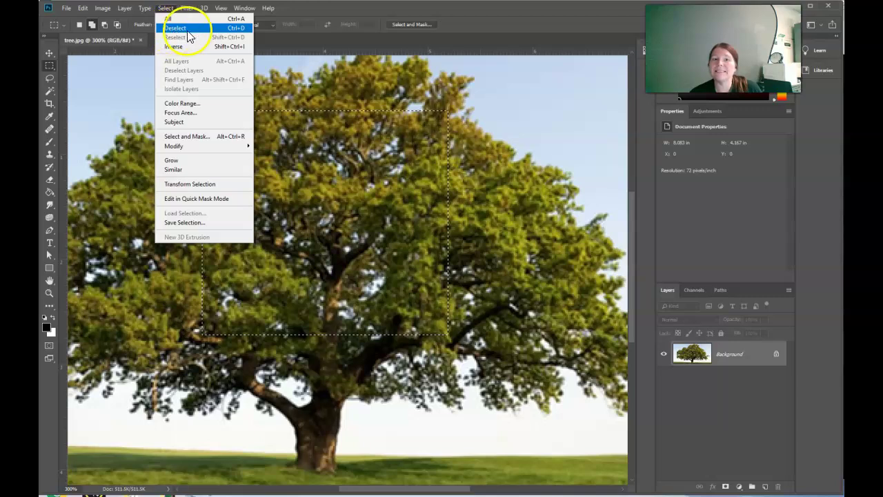
left_click(241, 29)
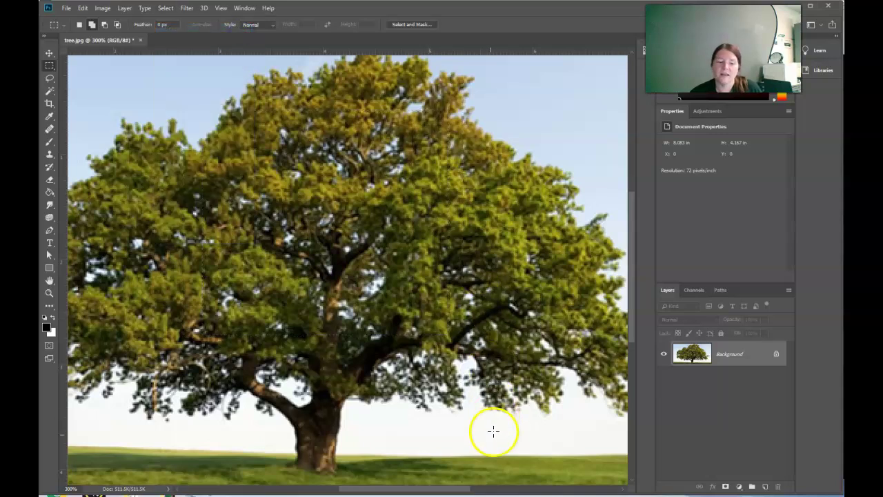
mouse_move(385, 494)
left_click(521, 474)
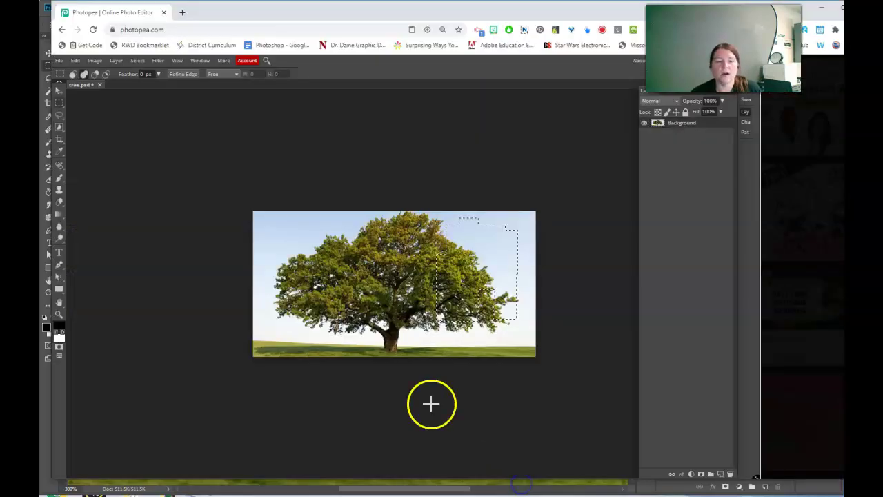
- Drag a rectangle over the tree in tree.psd, then remove it with Select > Deselect
left_click(435, 250)
left_click_drag(357, 232, 461, 313)
left_click(138, 60)
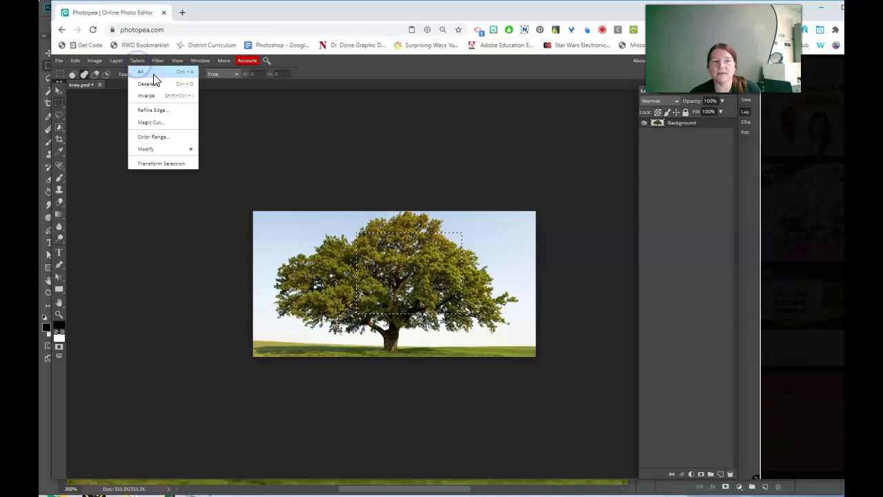
left_click(155, 86)
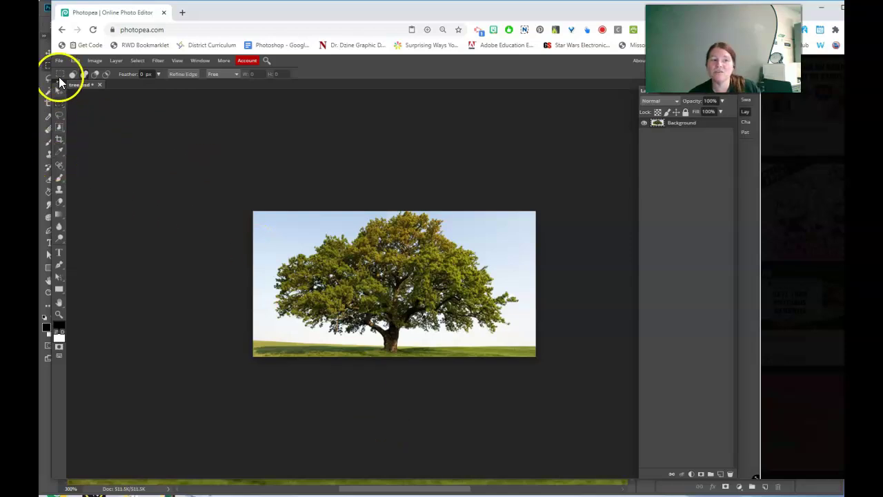
- Set the marquee to New Selection mode, pointing out the Subtract from selection icon
left_click(73, 74)
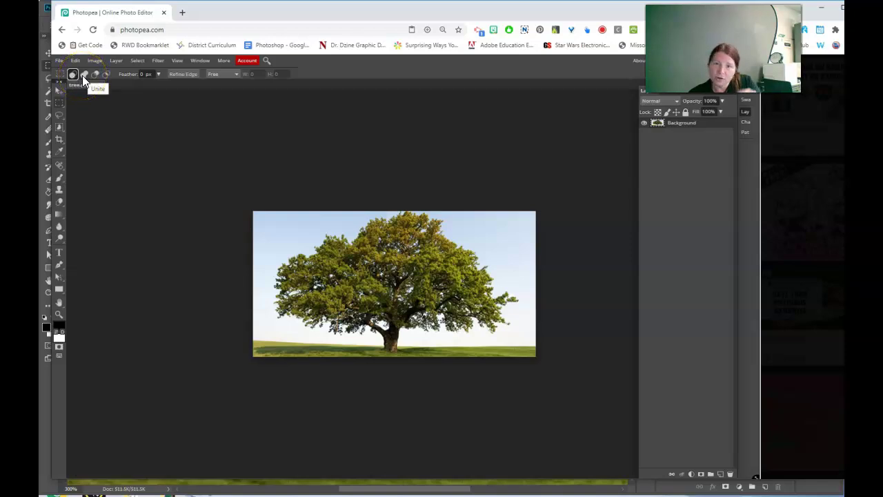
left_click(96, 76)
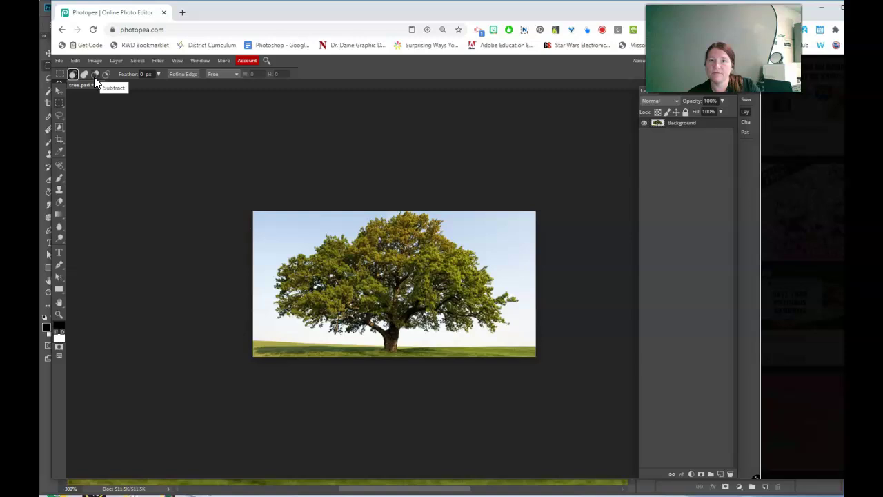
left_click(71, 77)
left_click(96, 78)
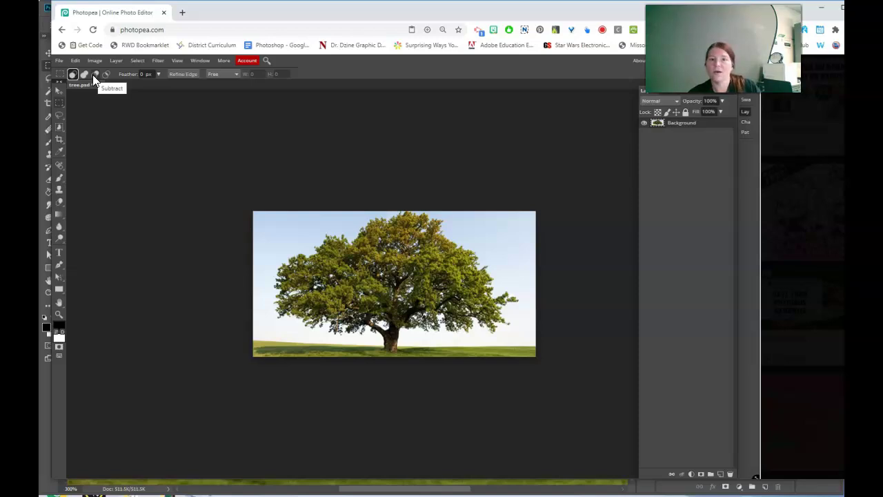
left_click(288, 322)
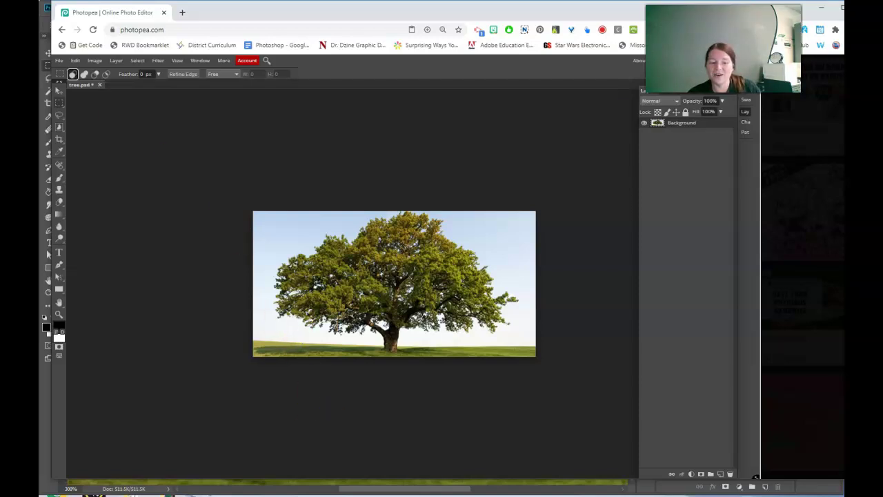